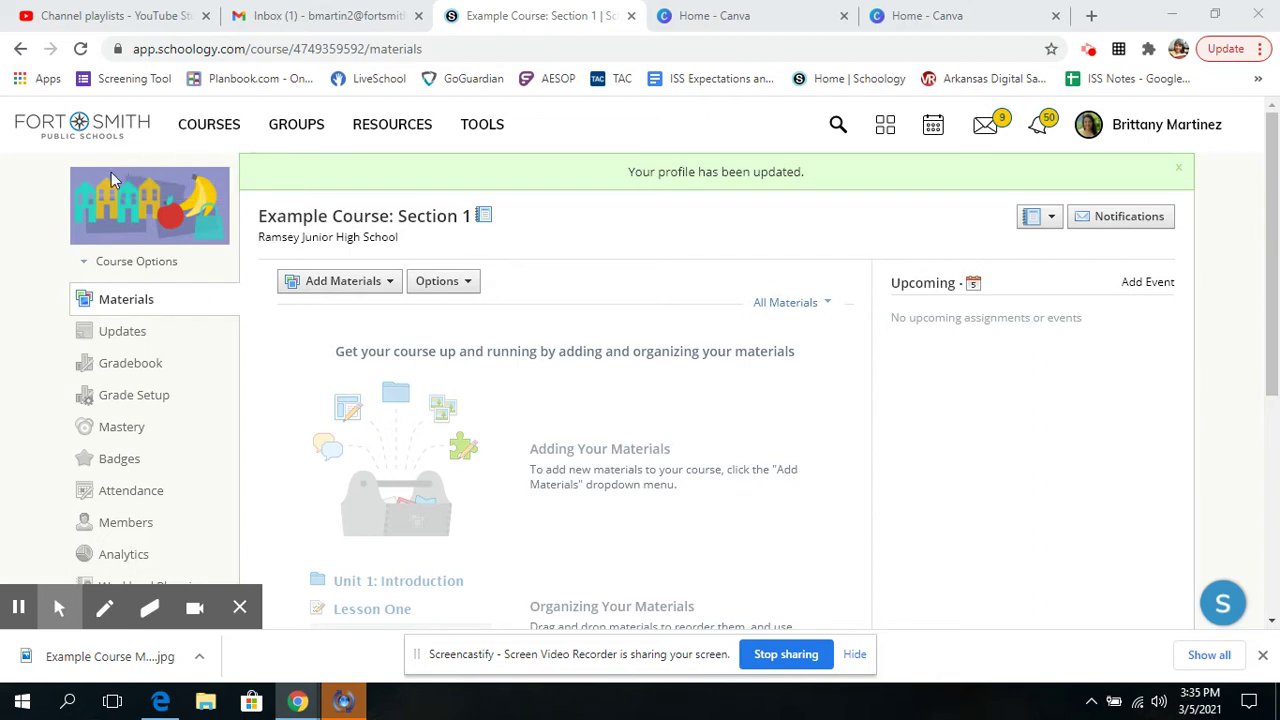
# Step: From the Canva home page, open the Create a design list of formats
pyautogui.moveTo(165, 198)
pyautogui.click(893, 18)
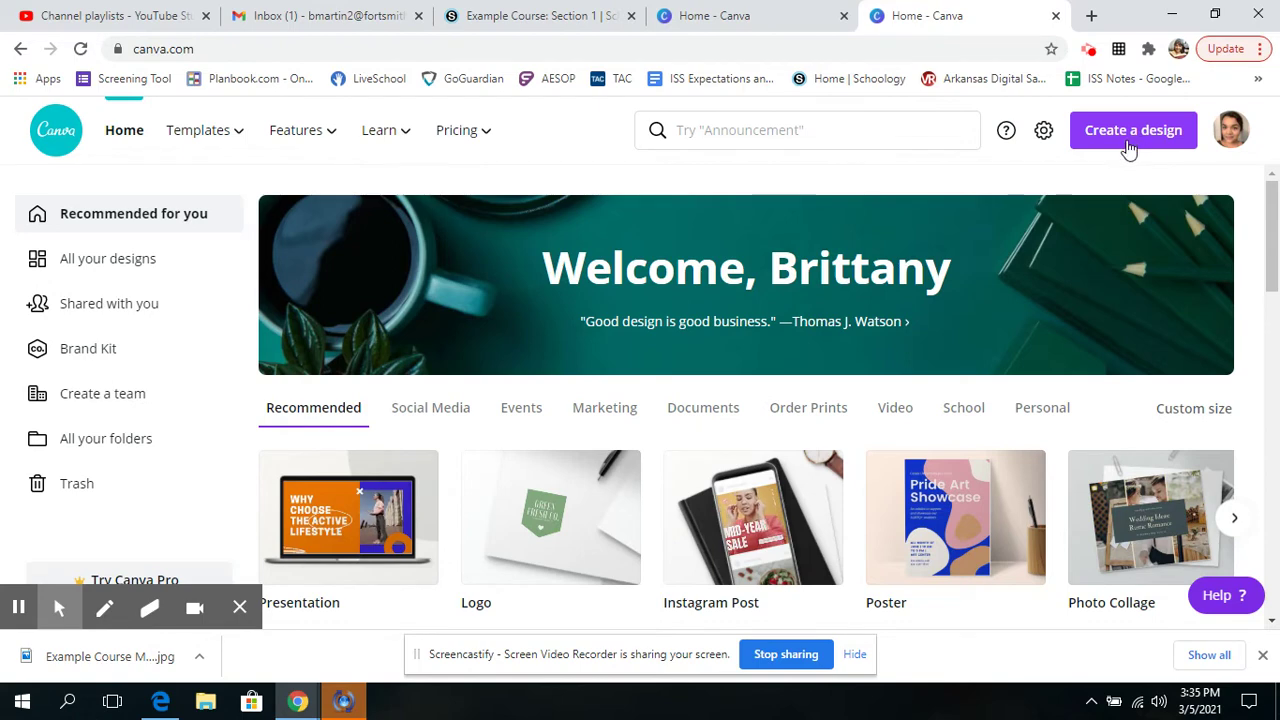
pyautogui.scroll(-3, 612, 505)
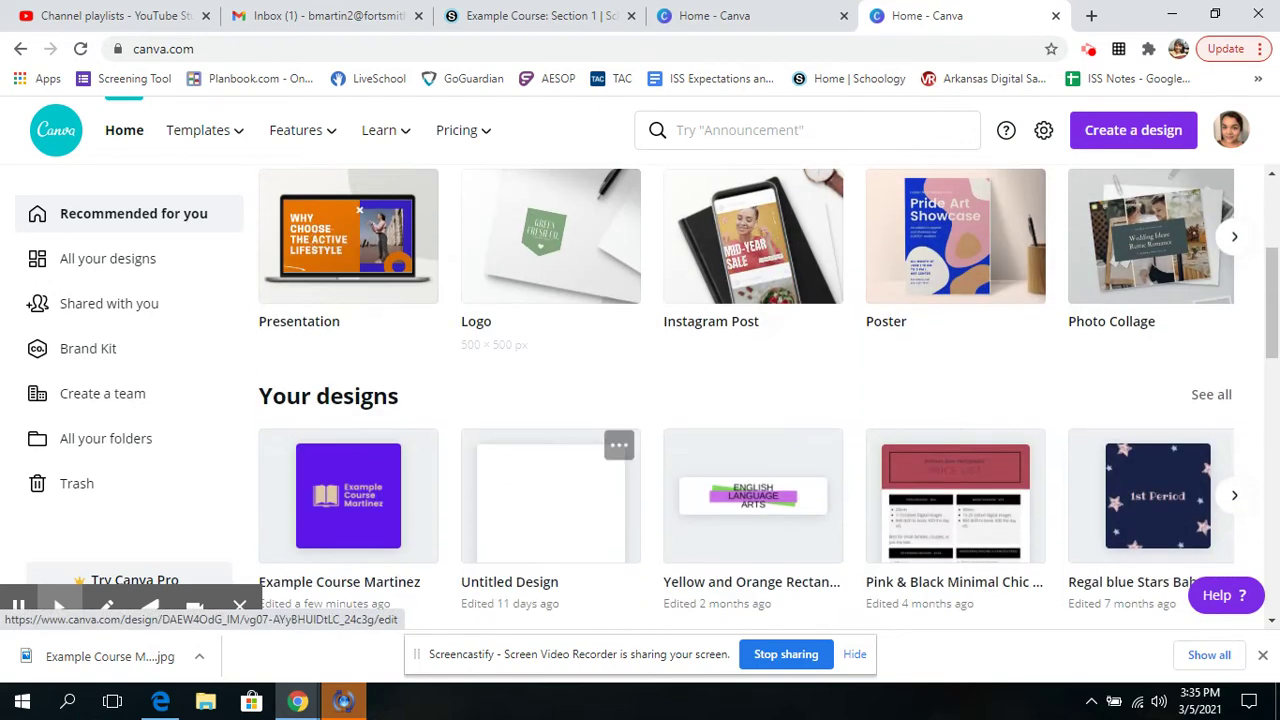
pyautogui.scroll(3, 612, 505)
pyautogui.click(1130, 130)
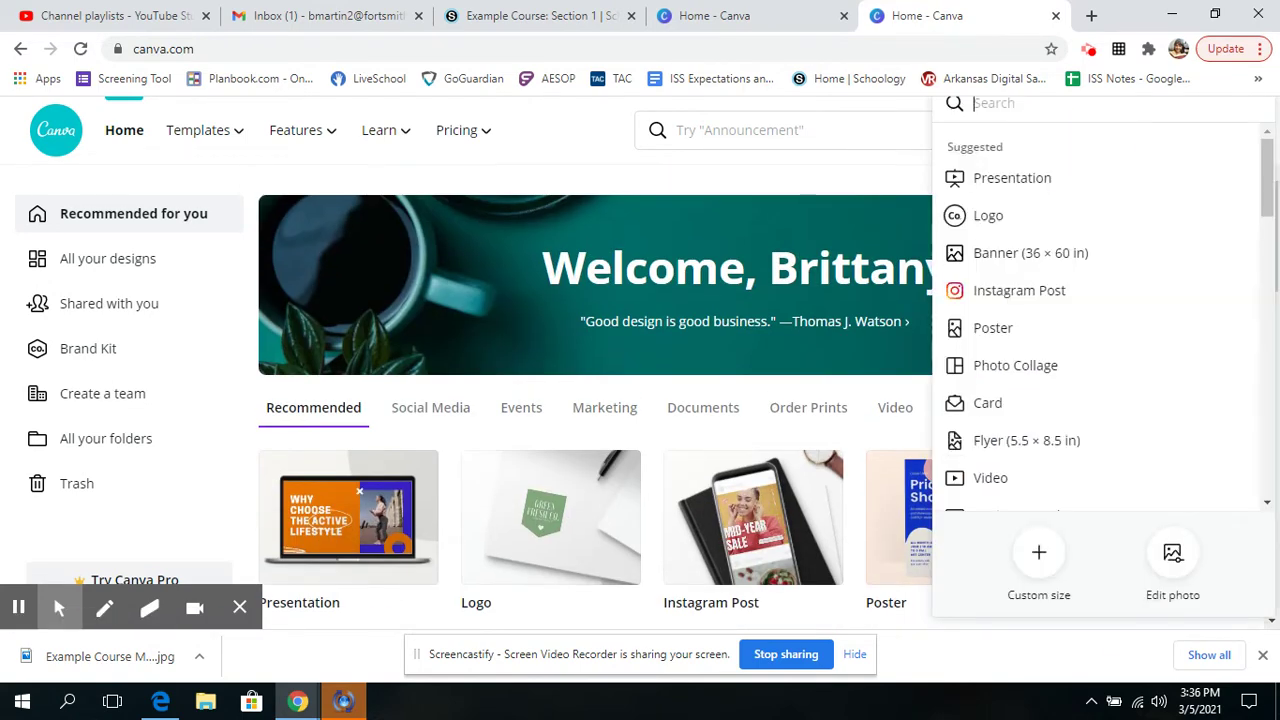
# Step: Start a new 500 × 500 px Logo design and scroll down through the logo templates
pyautogui.click(968, 228)
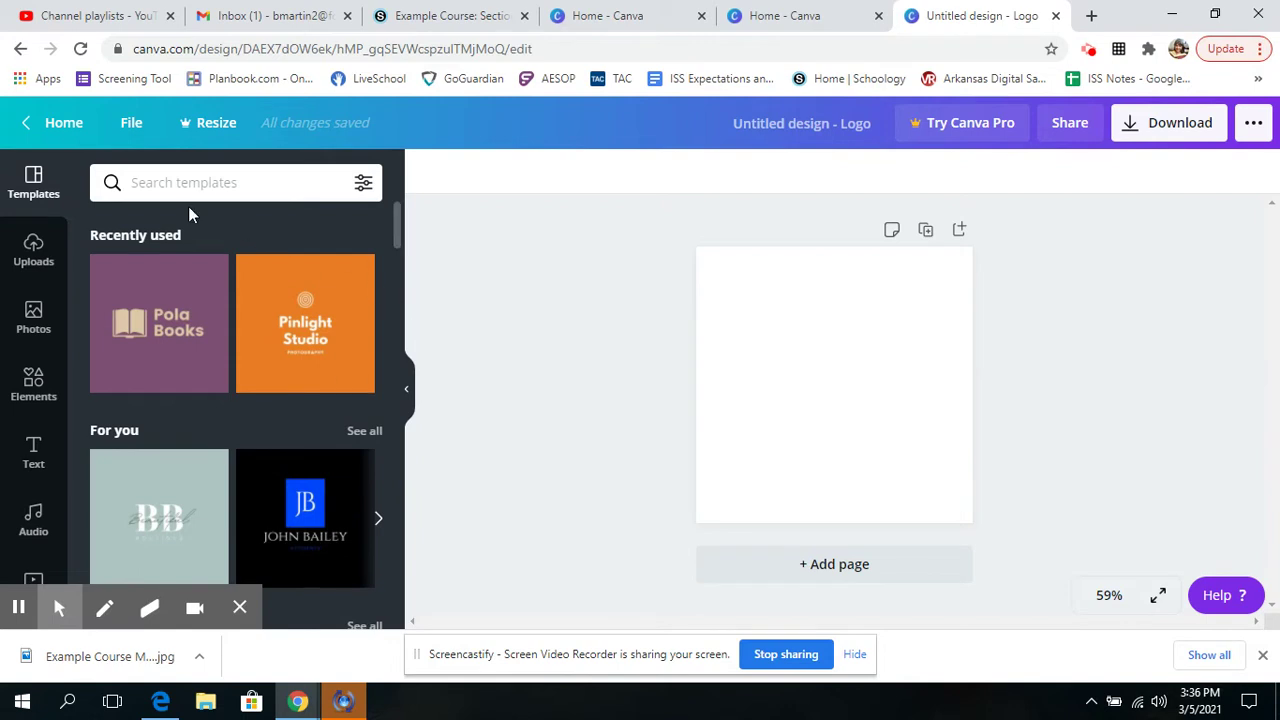
pyautogui.scroll(-4, 177, 413)
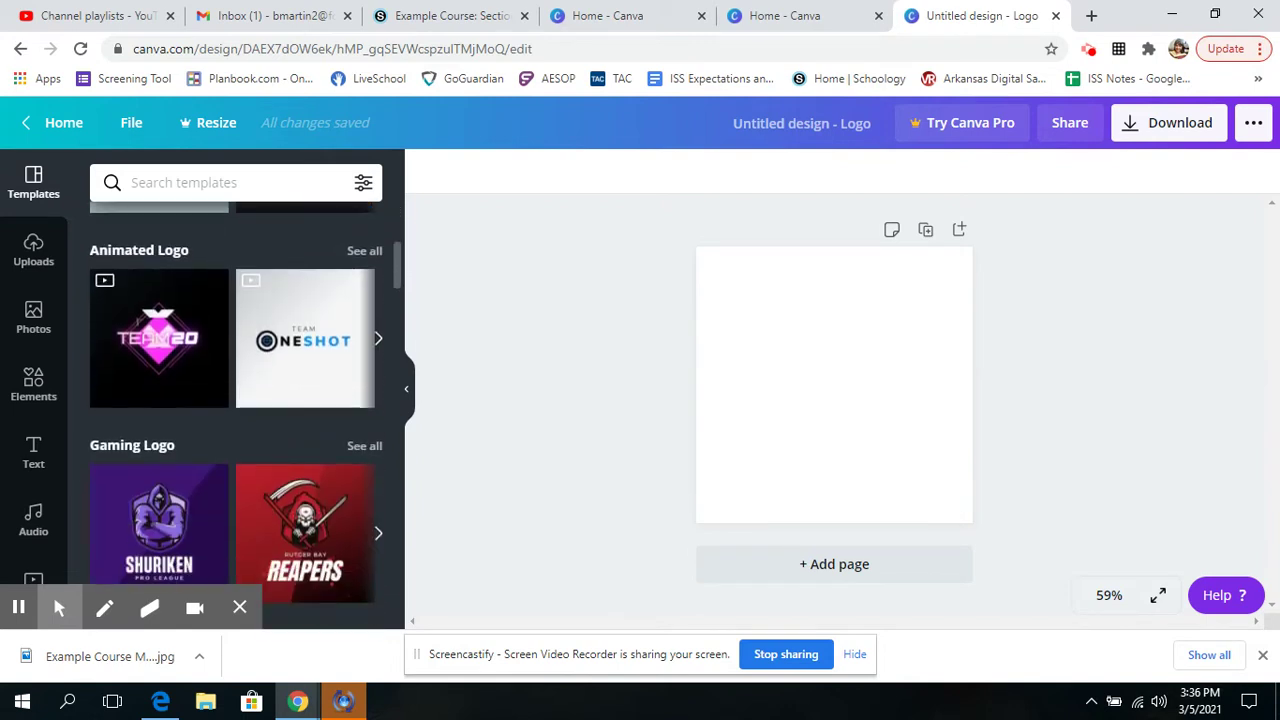
pyautogui.scroll(-5, 177, 413)
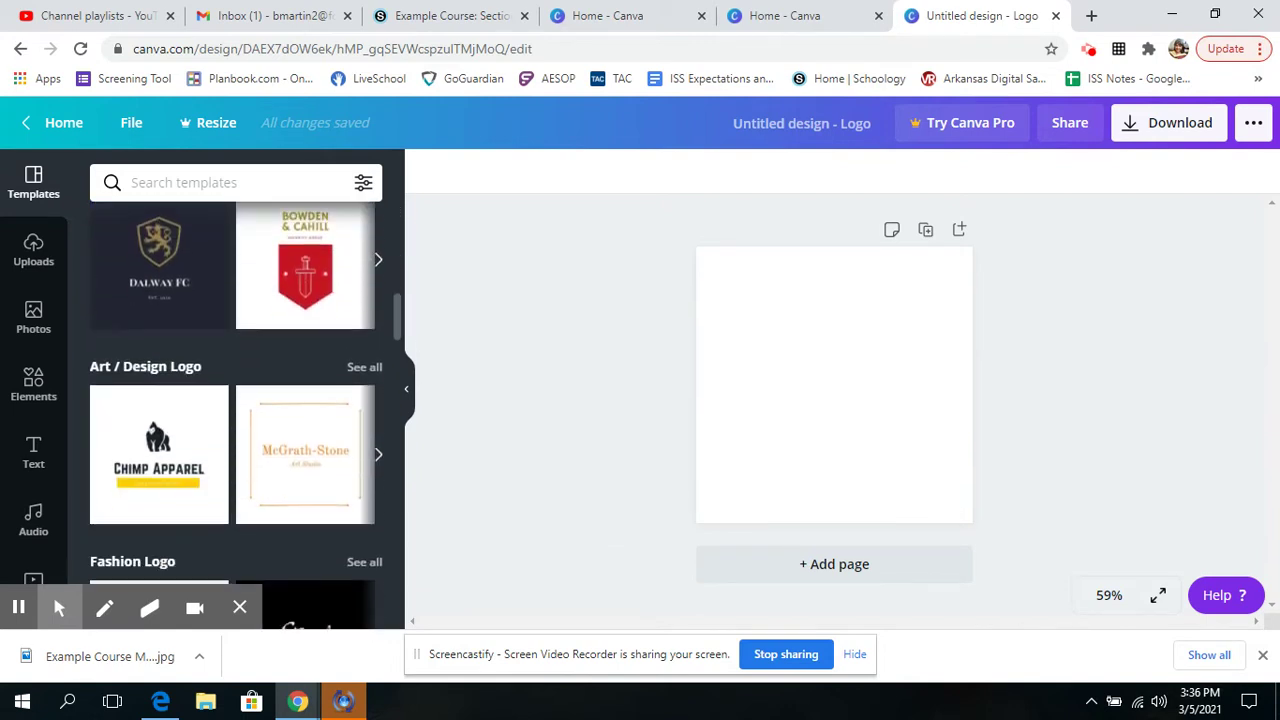
pyautogui.scroll(-8, 177, 413)
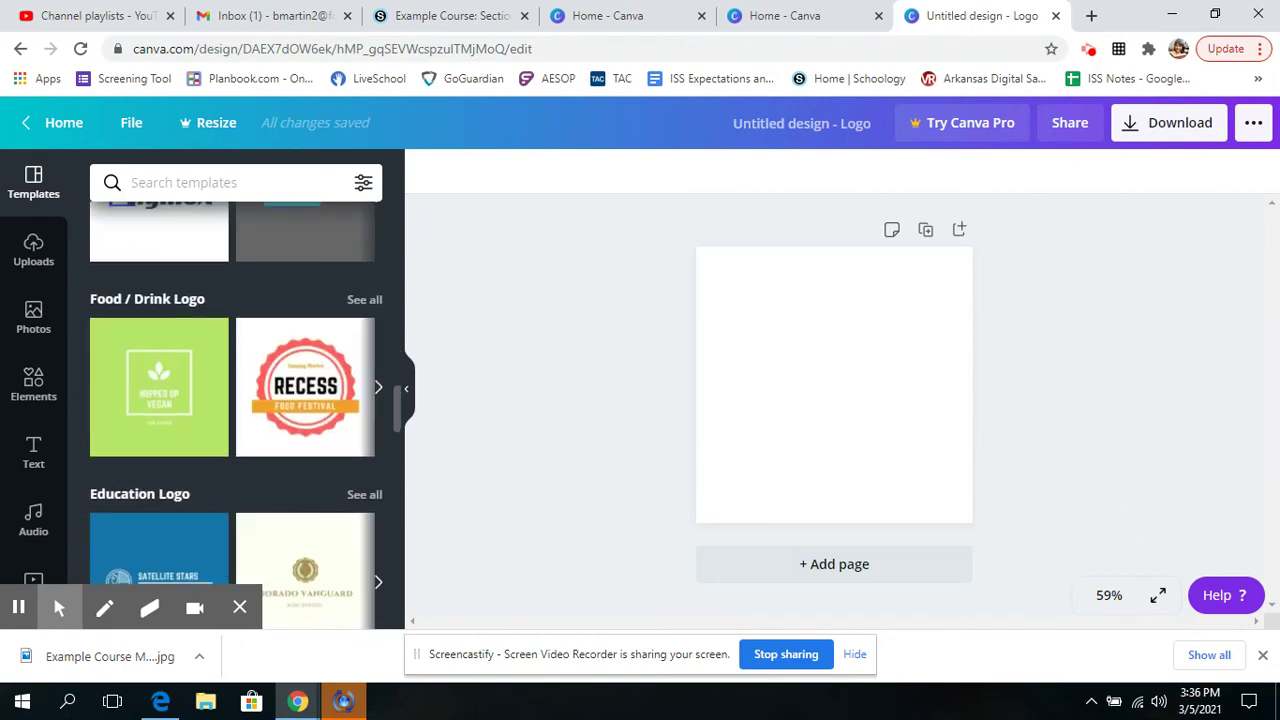
pyautogui.scroll(-6, 177, 413)
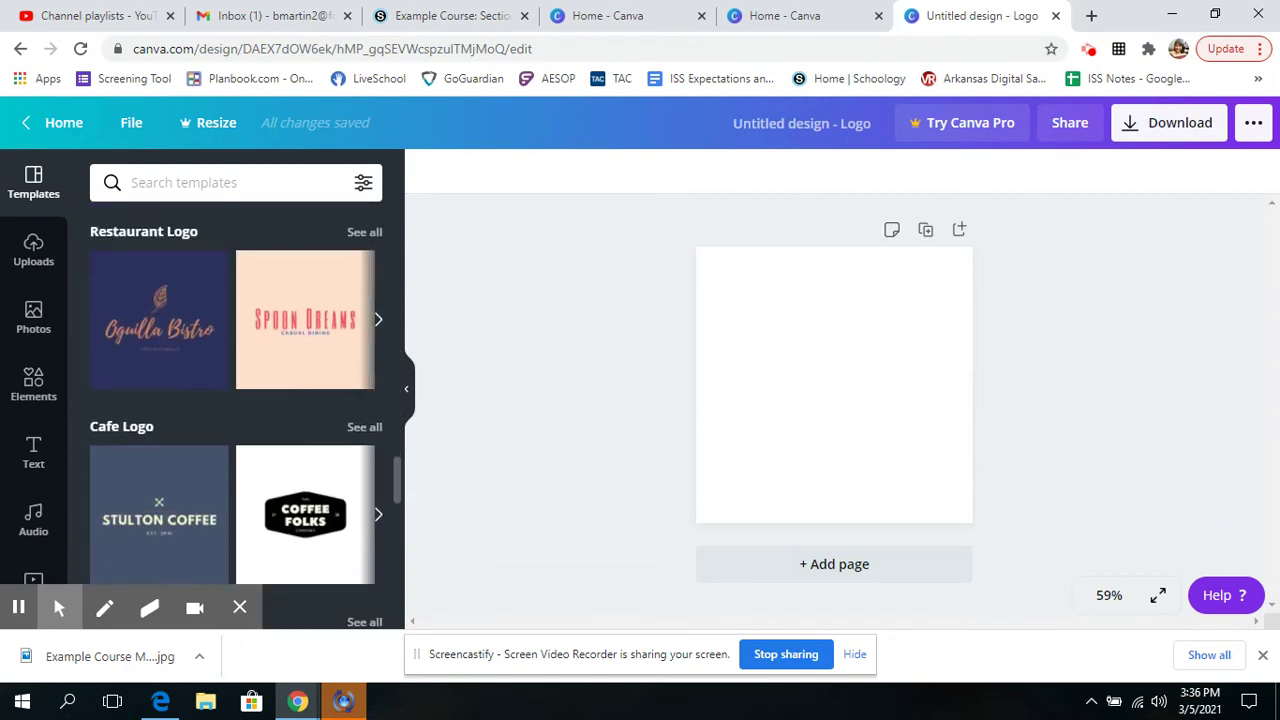
pyautogui.scroll(20, 183, 420)
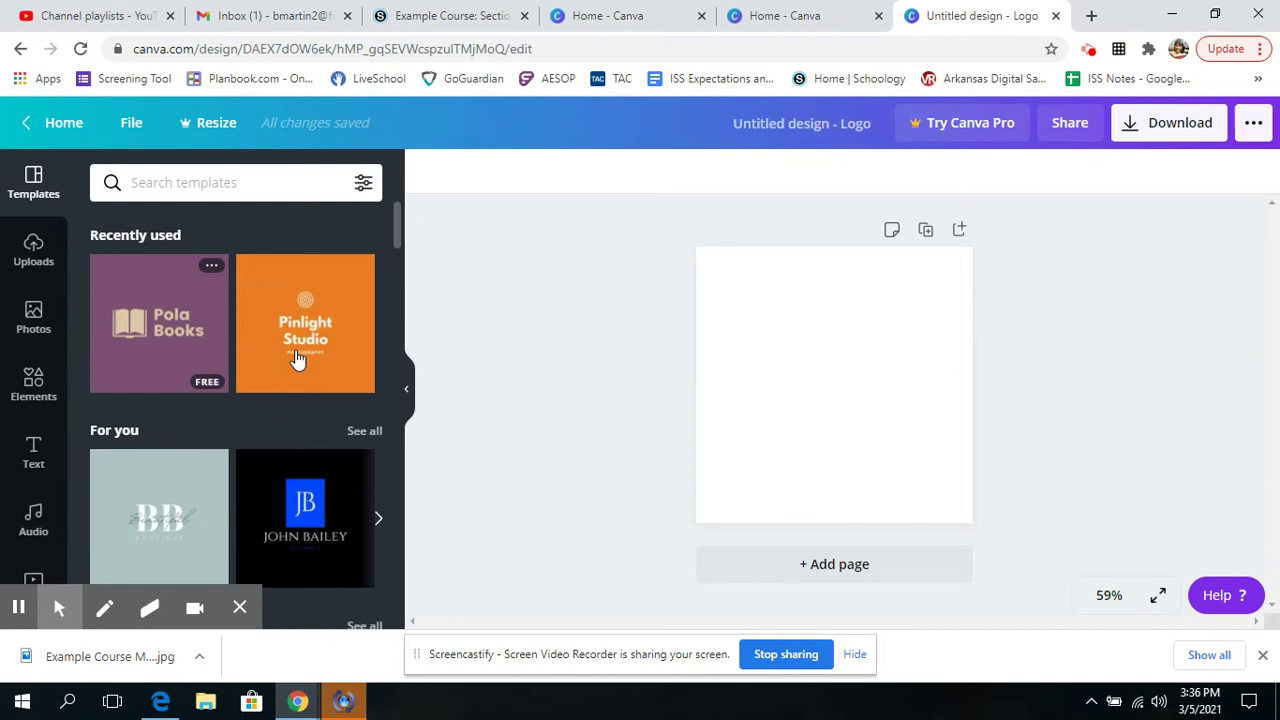
pyautogui.scroll(-10, 310, 357)
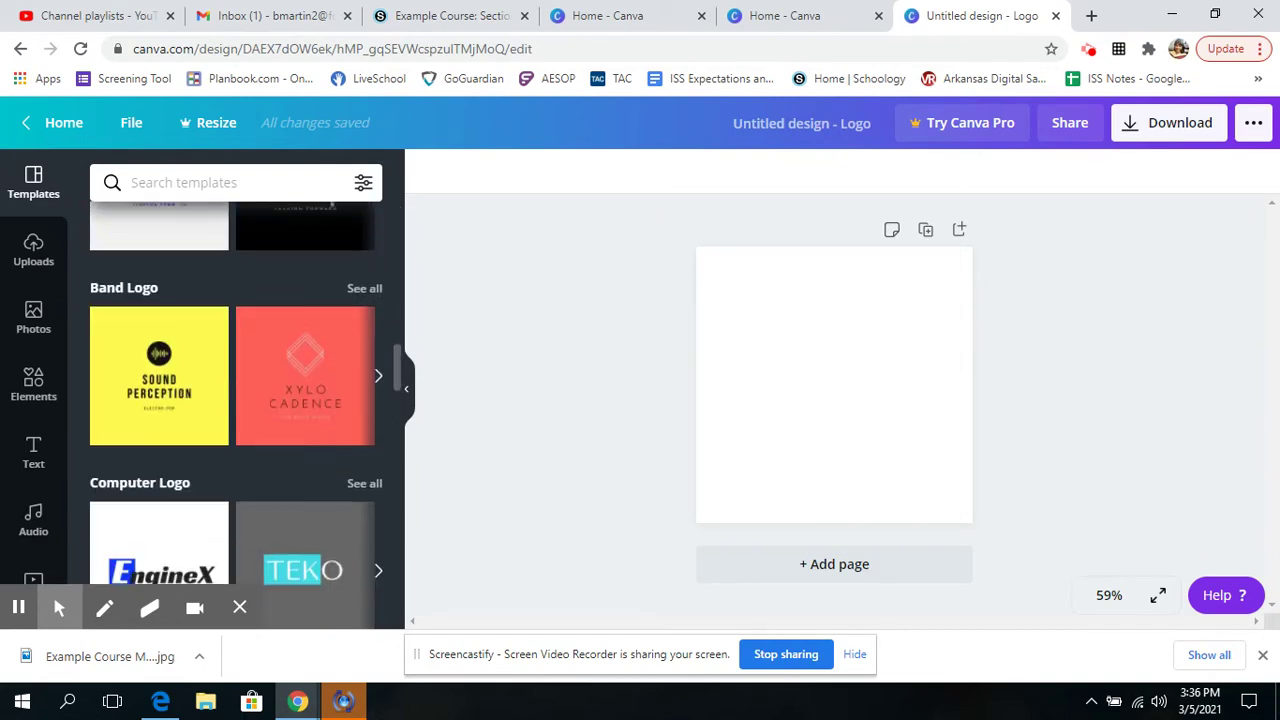
pyautogui.scroll(-5, 247, 415)
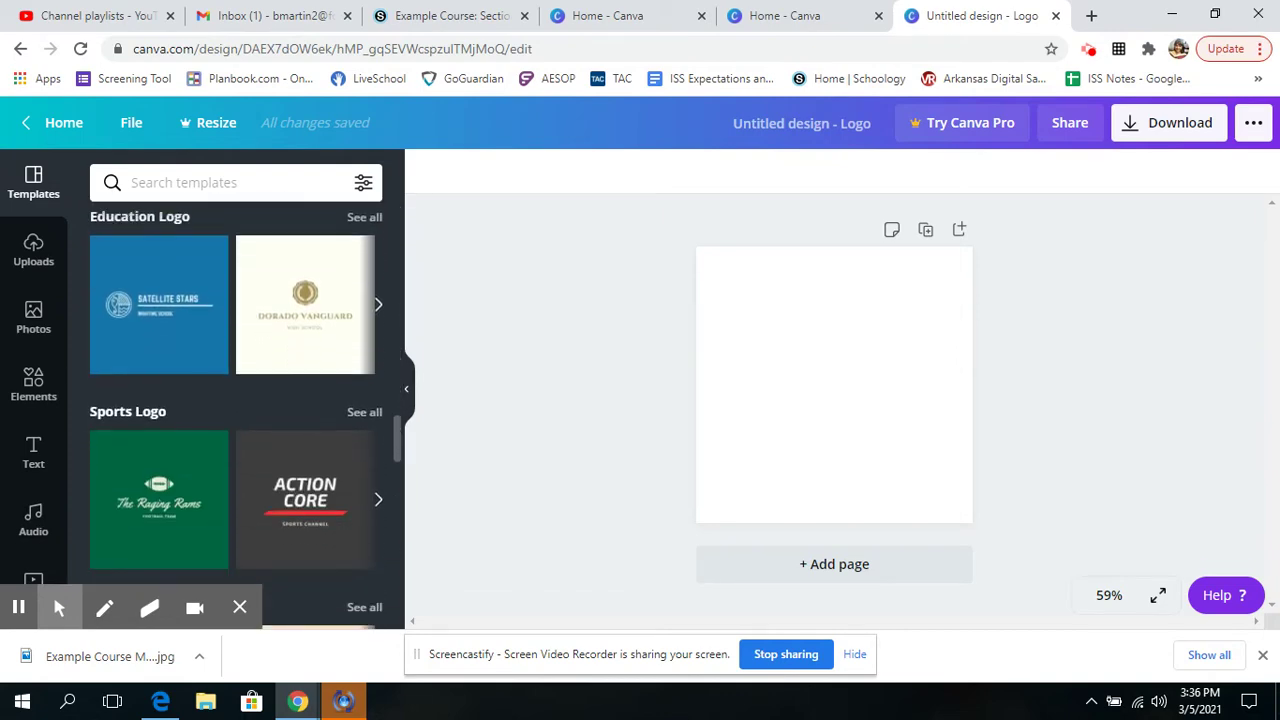
pyautogui.scroll(-5, 310, 470)
pyautogui.scroll(-5, 270, 415)
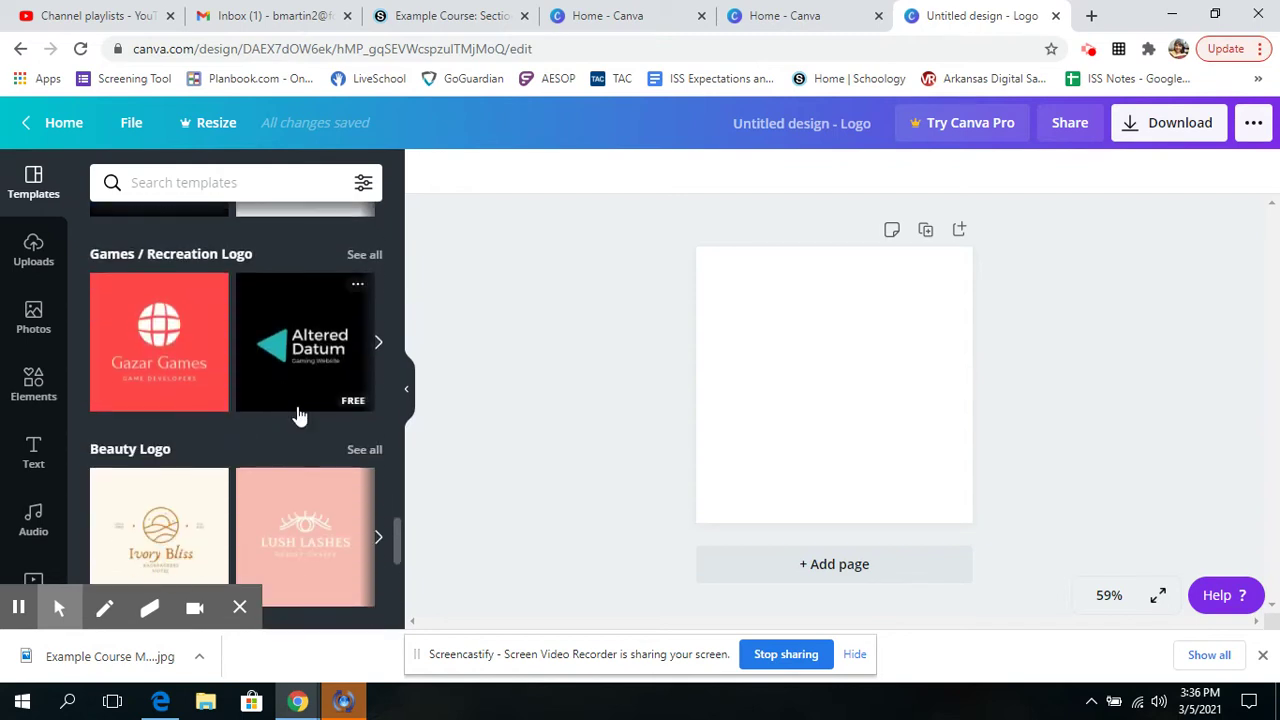
# Step: Keep browsing the logo templates, then return to the top of the Templates panel
pyautogui.scroll(-2, 289, 477)
pyautogui.scroll(-2, 282, 469)
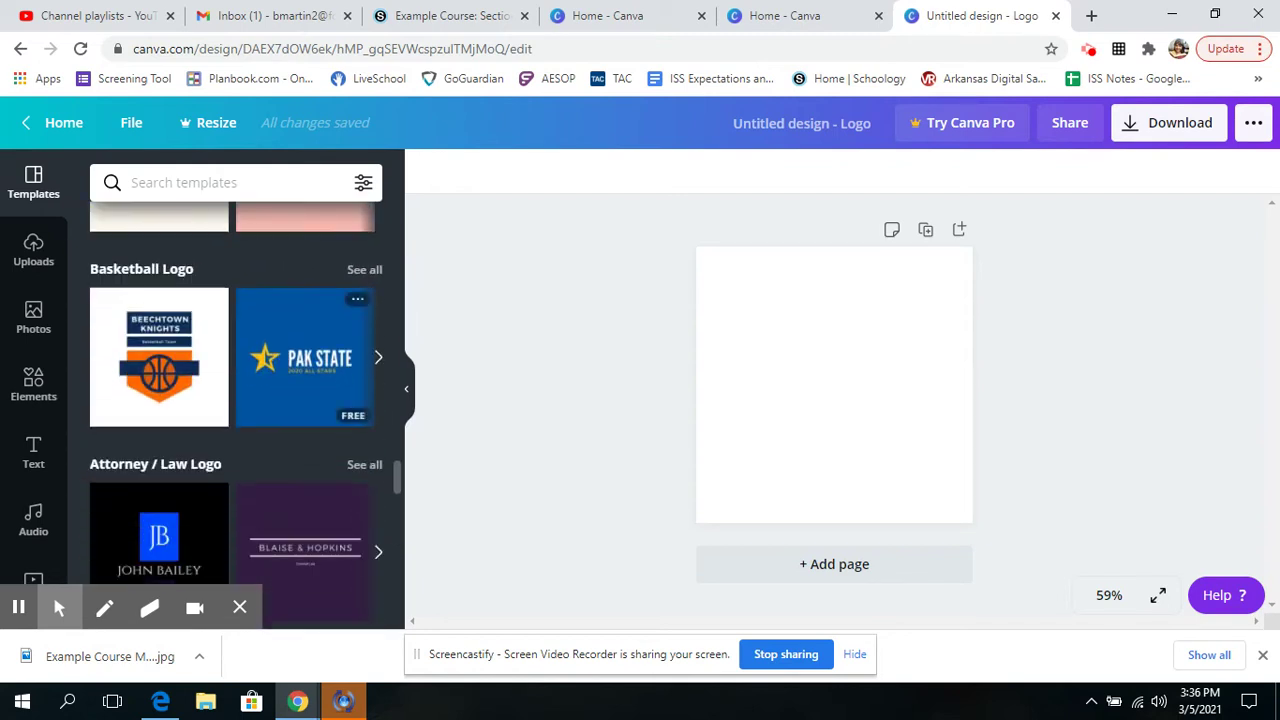
pyautogui.scroll(-1, 281, 469)
pyautogui.scroll(10, 380, 385)
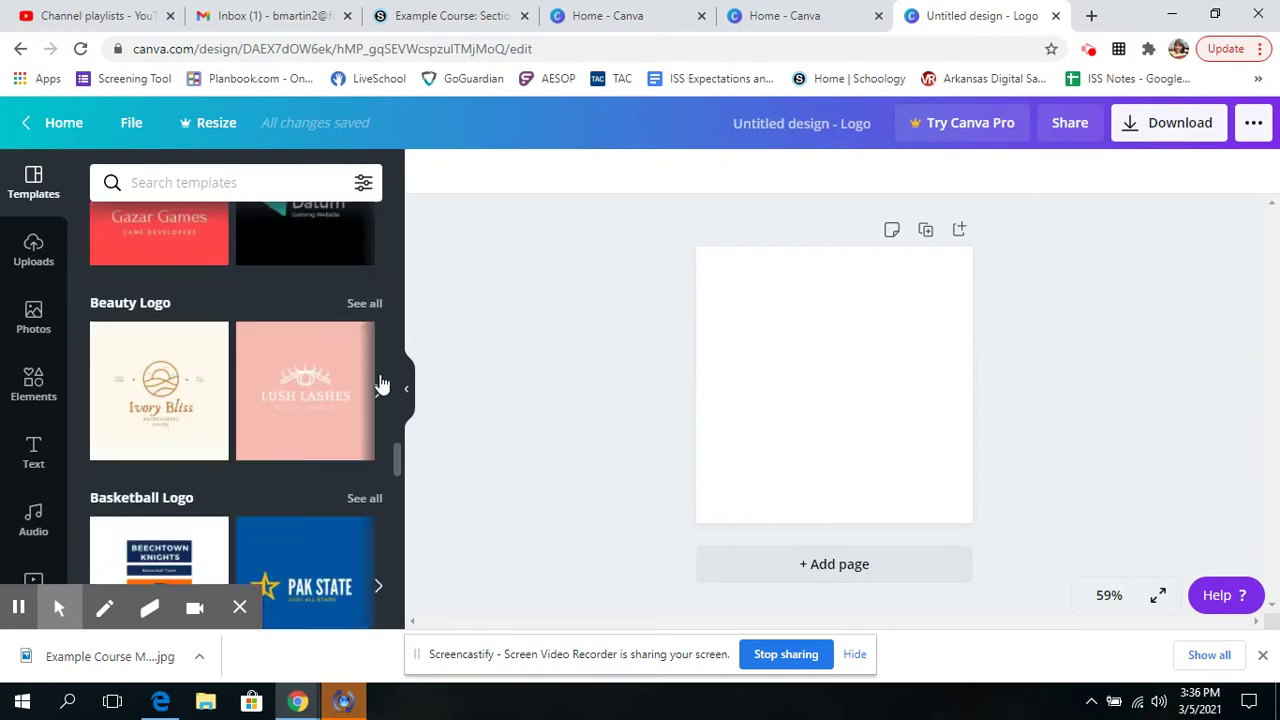
pyautogui.moveTo(397, 375); pyautogui.dragTo(397, 224)
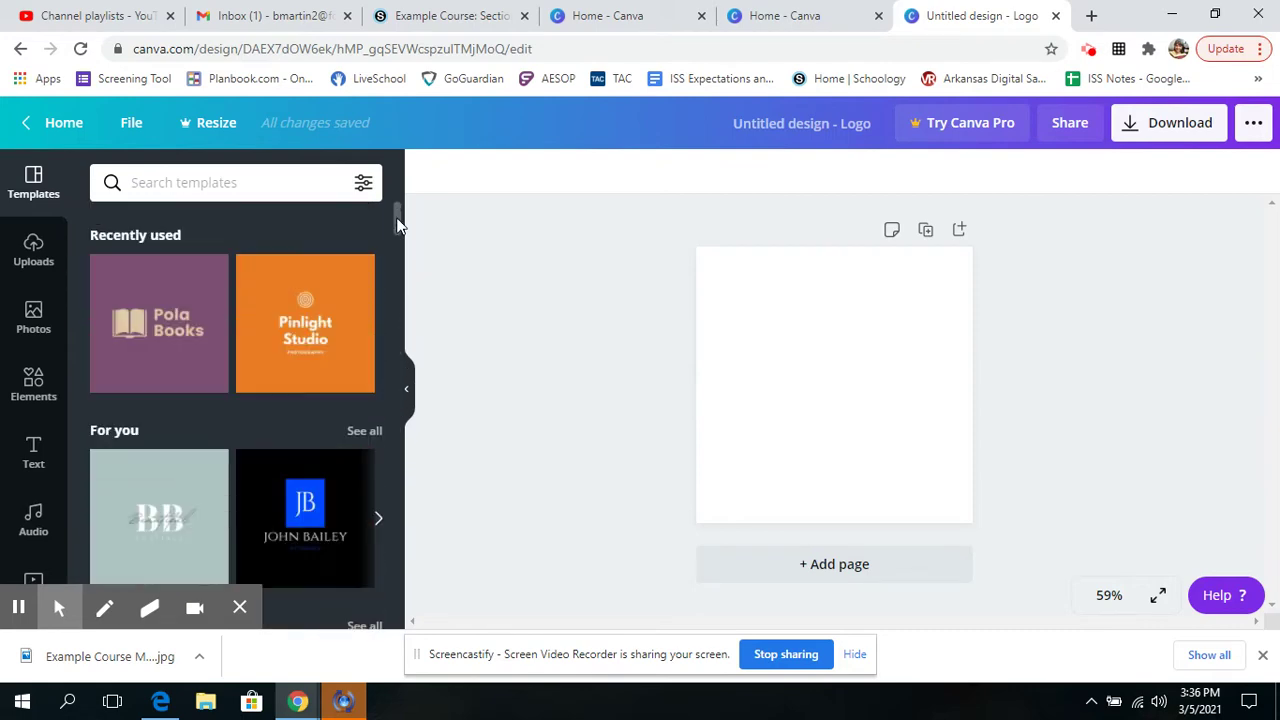
pyautogui.scroll(-5, 228, 311)
pyautogui.scroll(3, 228, 311)
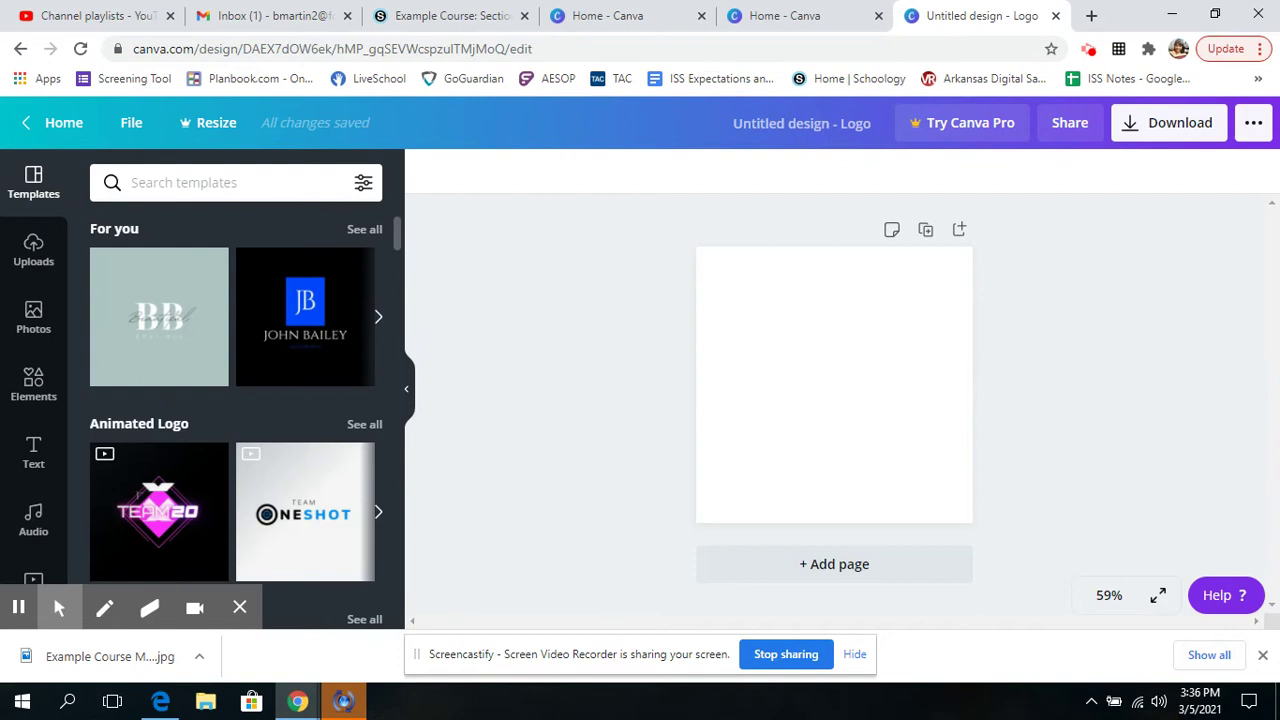
pyautogui.scroll(2, 228, 311)
# Step: Apply the Pola Books template and replace its title with 'Example Course Martinez'
pyautogui.click(171, 314)
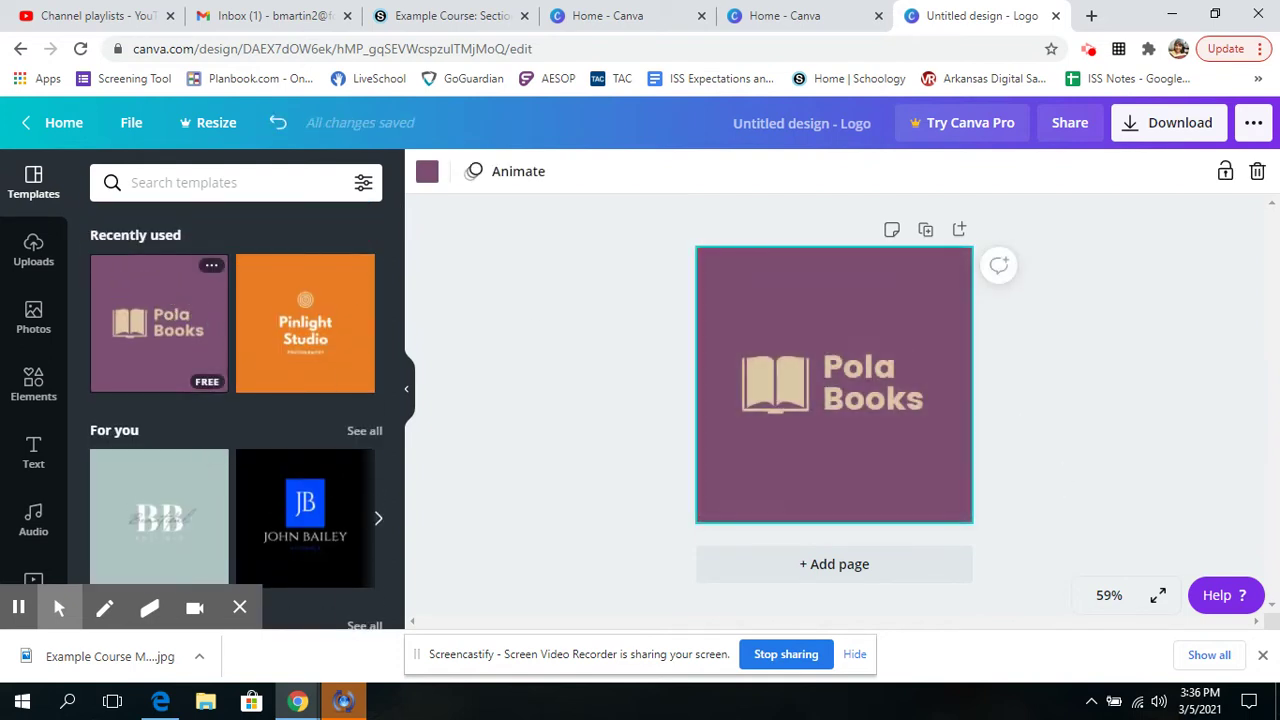
pyautogui.doubleClick(875, 387)
pyautogui.click(876, 380)
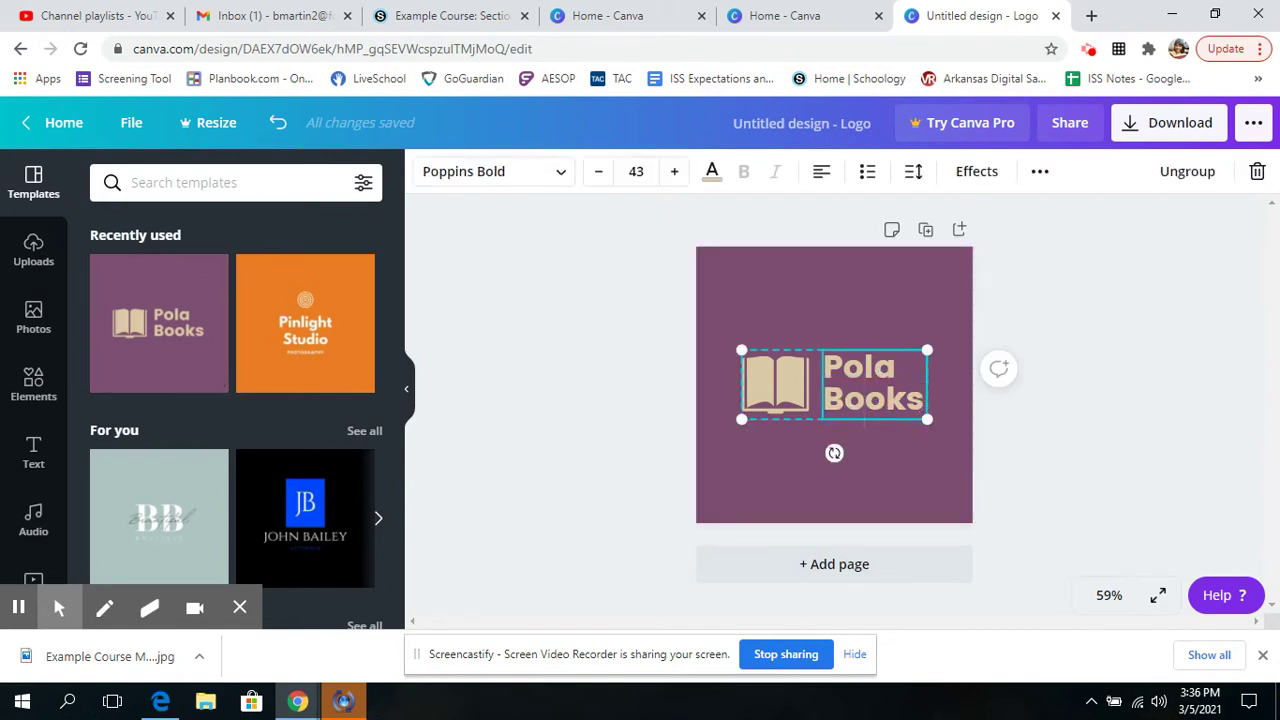
pyautogui.hotkey('ctrl', 'a')
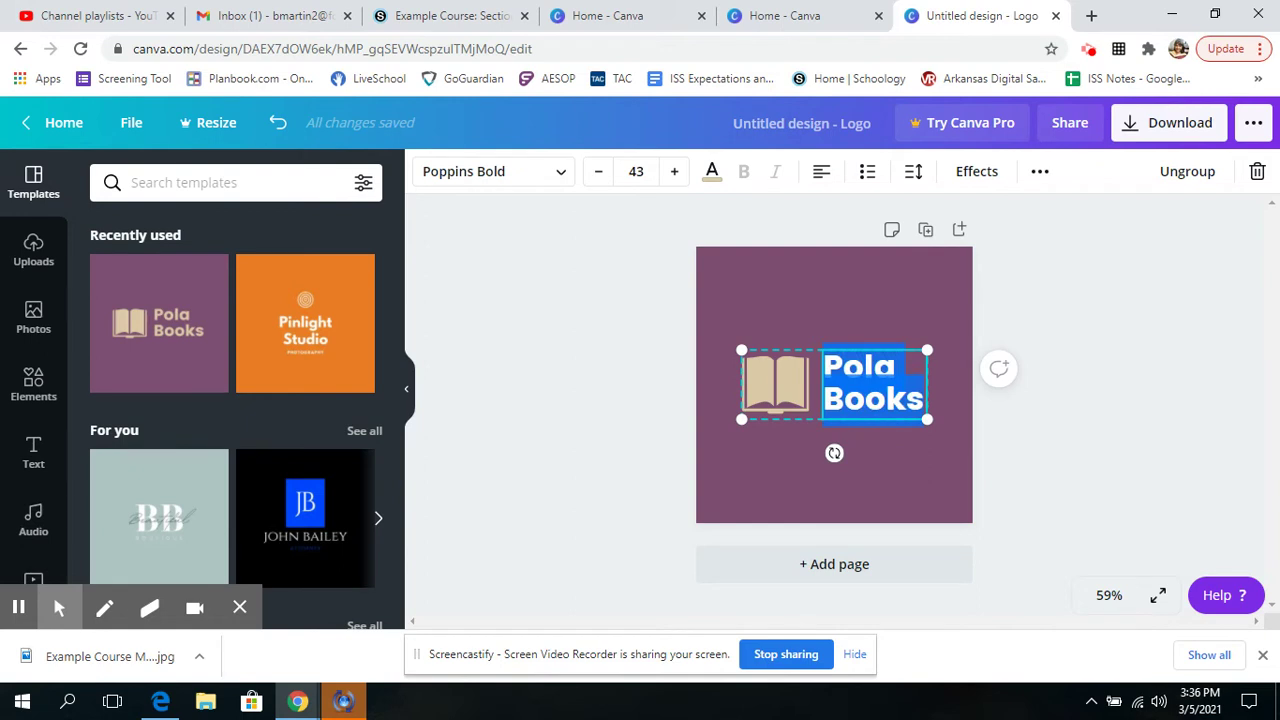
pyautogui.write('L')
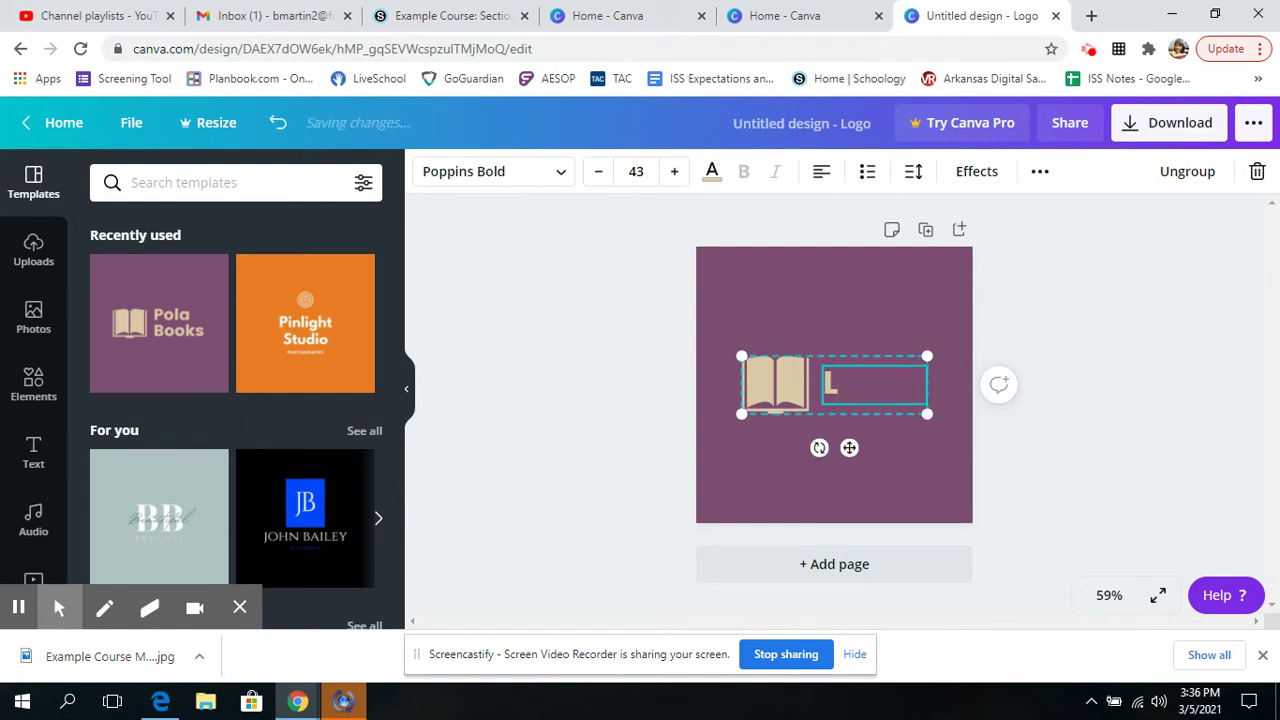
pyautogui.press('BackSpace')
pyautogui.write('Examp')
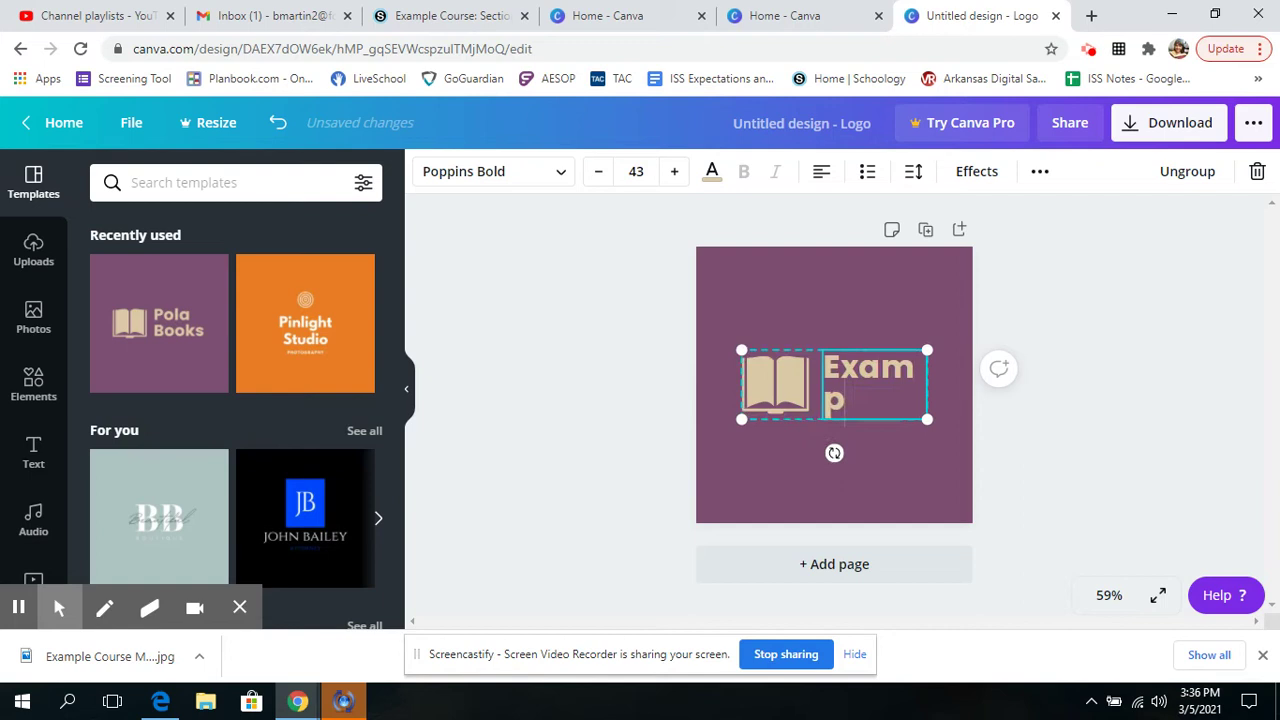
pyautogui.write('le COurse')
pyautogui.press('BackSpace')
pyautogui.press('BackSpace')
pyautogui.press('BackSpace')
pyautogui.press('BackSpace')
pyautogui.press('BackSpace')
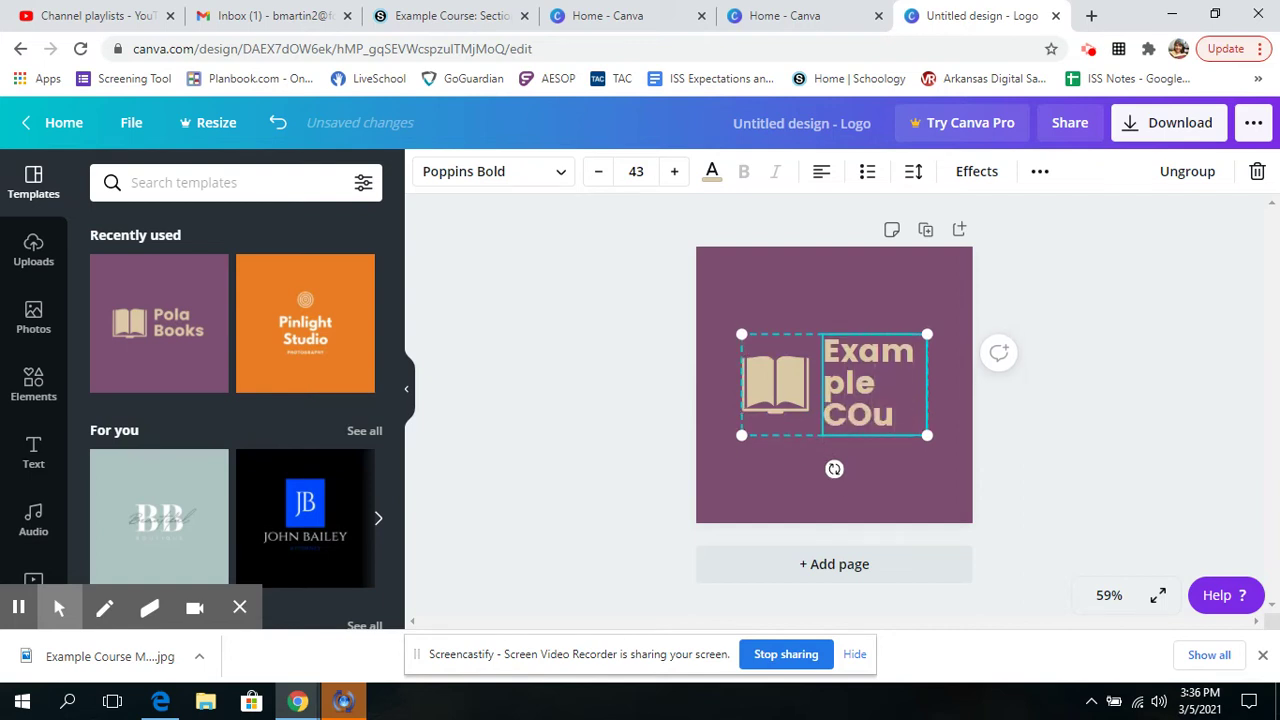
pyautogui.write('ourse')
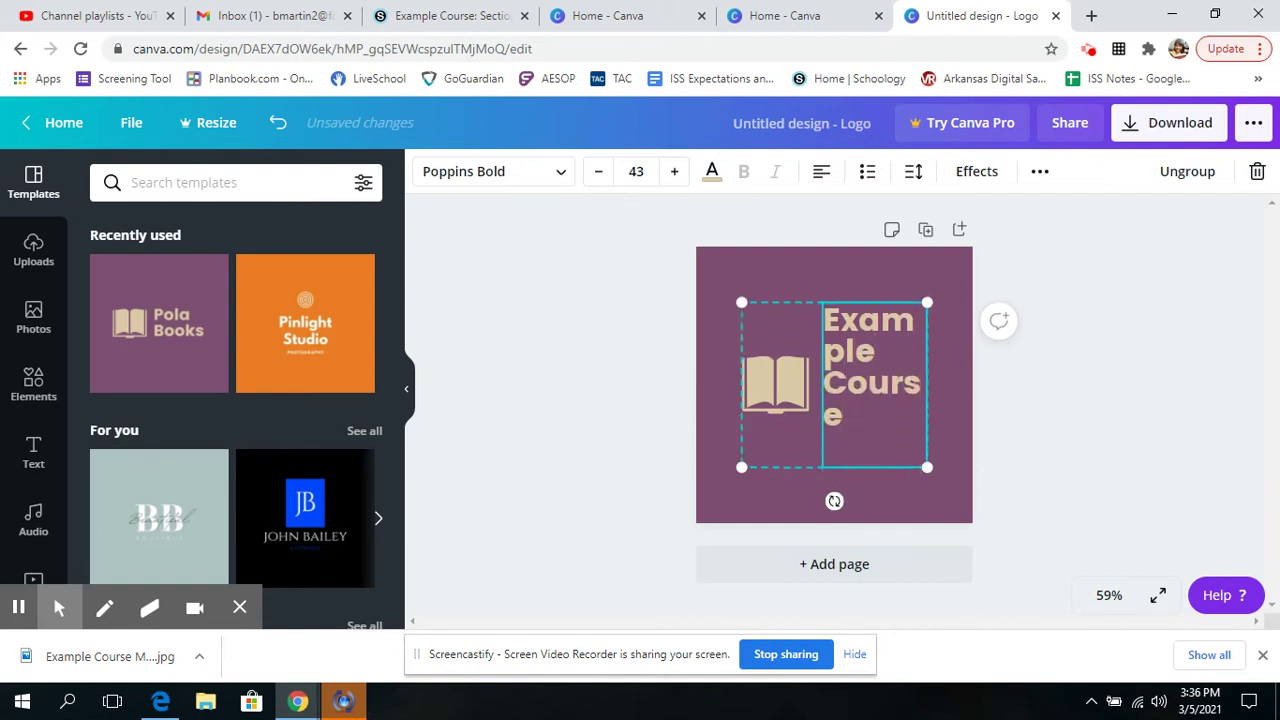
pyautogui.write(' Martinez')
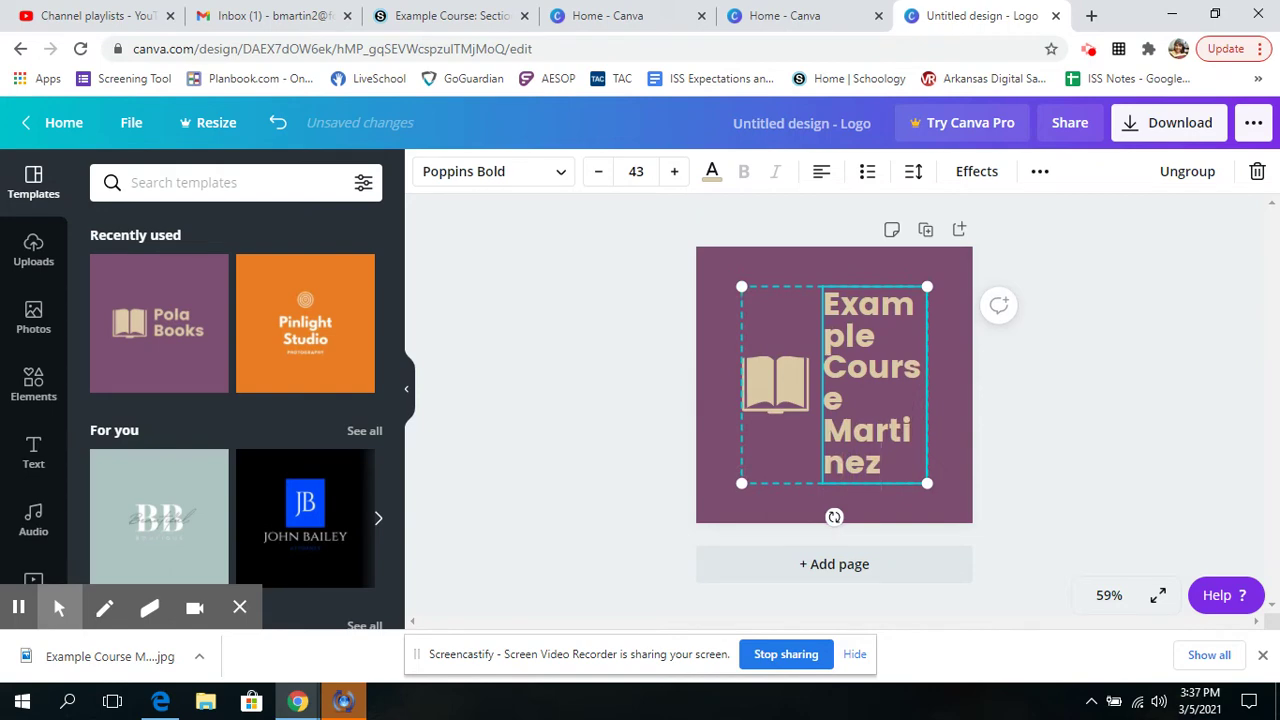
# Step: Shrink the title text to font size 30 and deselect it
pyautogui.hotkey('ctrl', 'a')
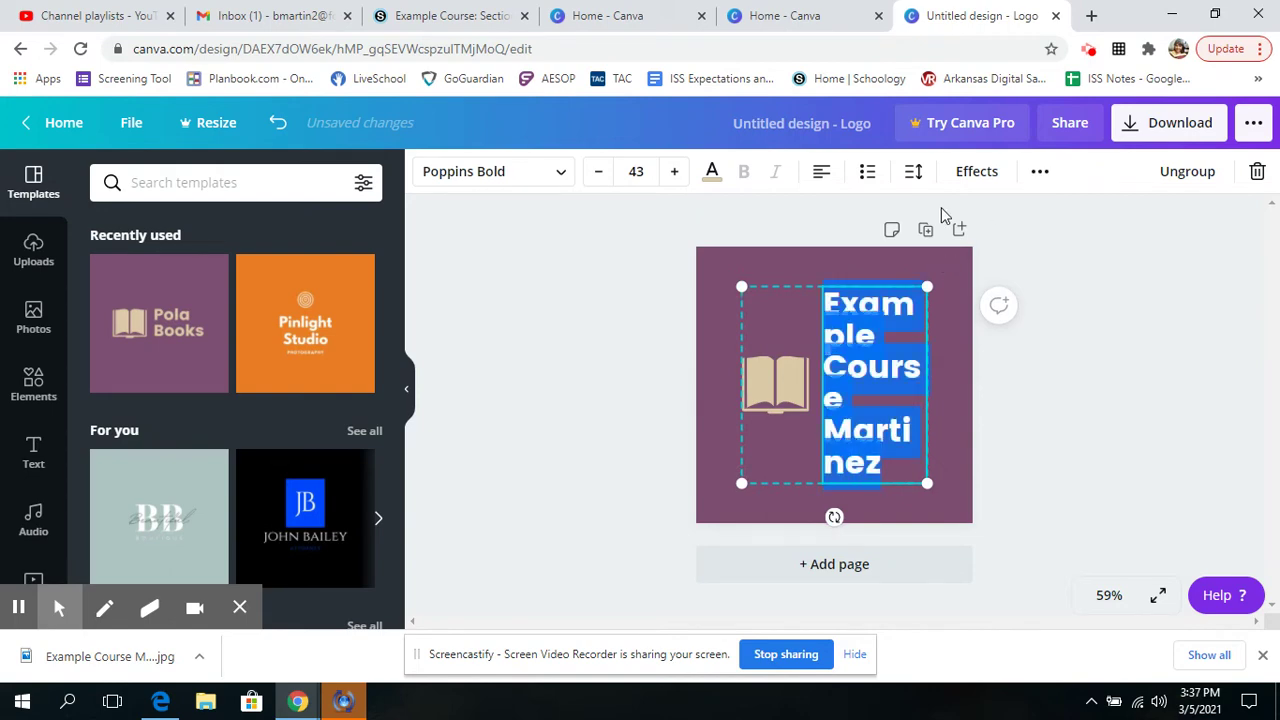
pyautogui.click(598, 171)
pyautogui.click(598, 171)
pyautogui.click(598, 171)
pyautogui.click(598, 171)
pyautogui.click(598, 171)
pyautogui.click(598, 171)
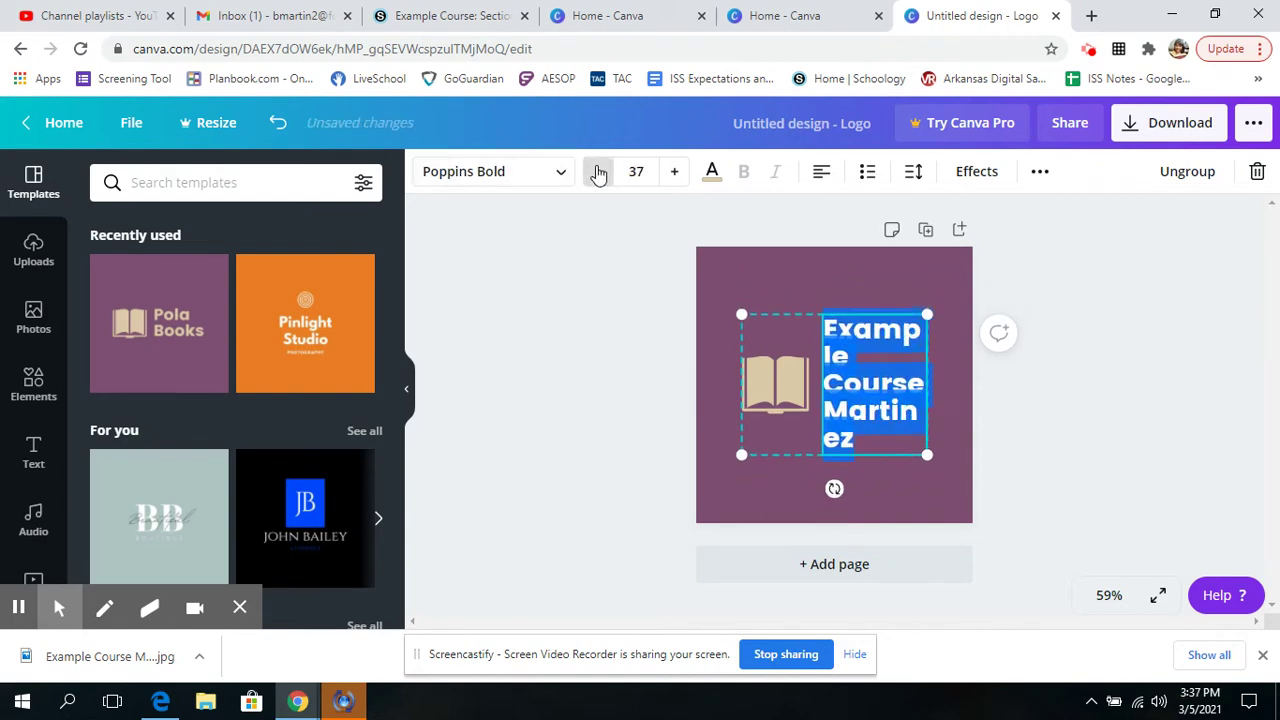
pyautogui.click(598, 171)
pyautogui.click(598, 171)
pyautogui.click(598, 171)
pyautogui.click(598, 171)
pyautogui.click(598, 171)
pyautogui.click(598, 171)
pyautogui.click(598, 171)
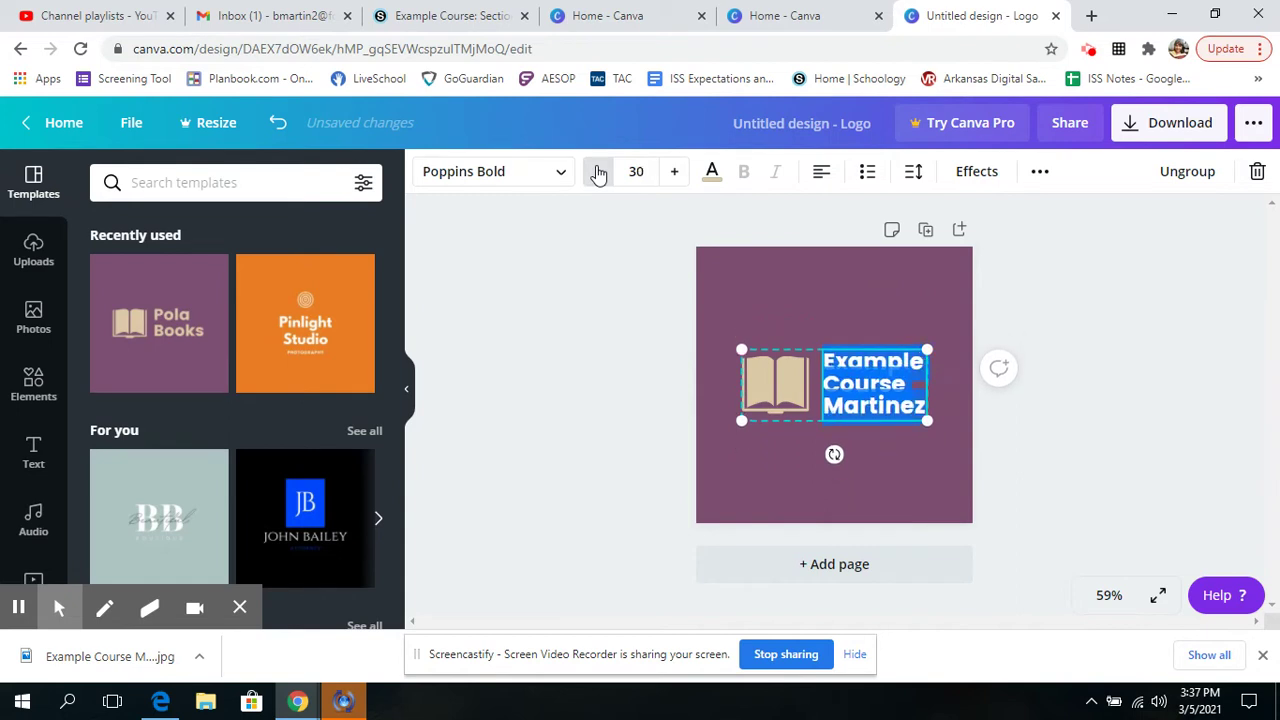
pyautogui.click(763, 488)
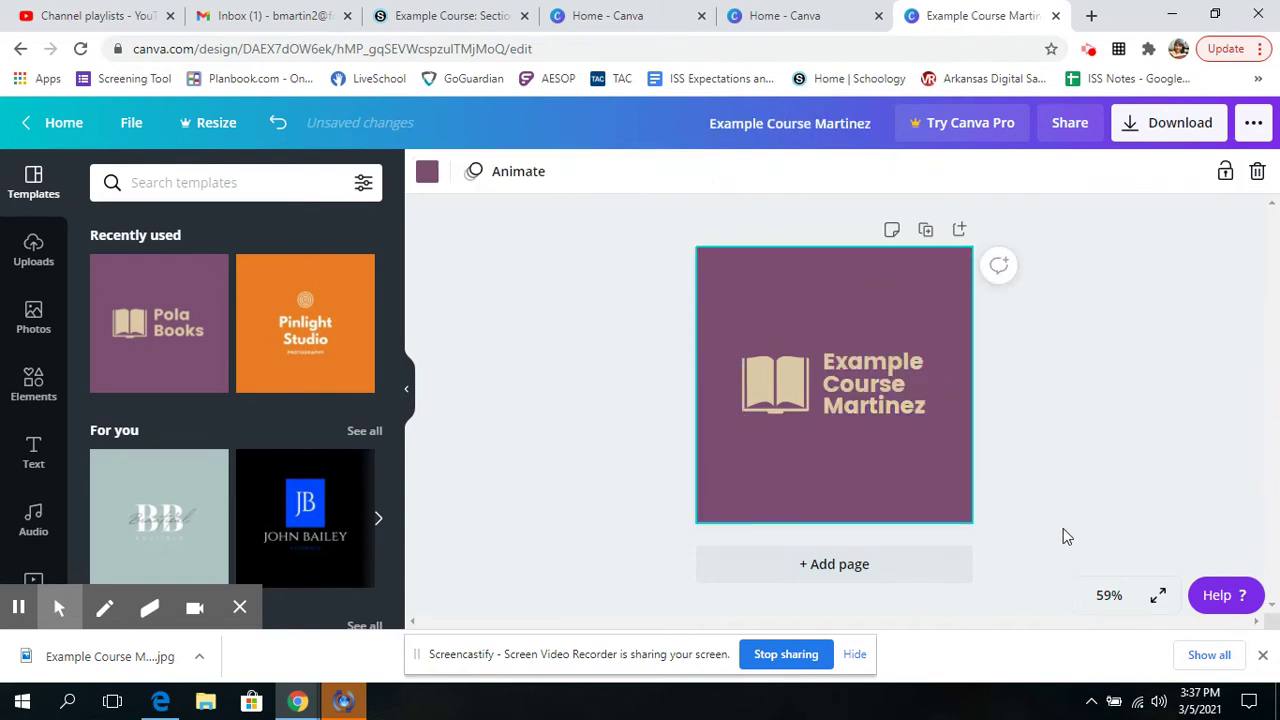
# Step: Set the logo background to a custom dark navy colour, #034066
pyautogui.click(427, 172)
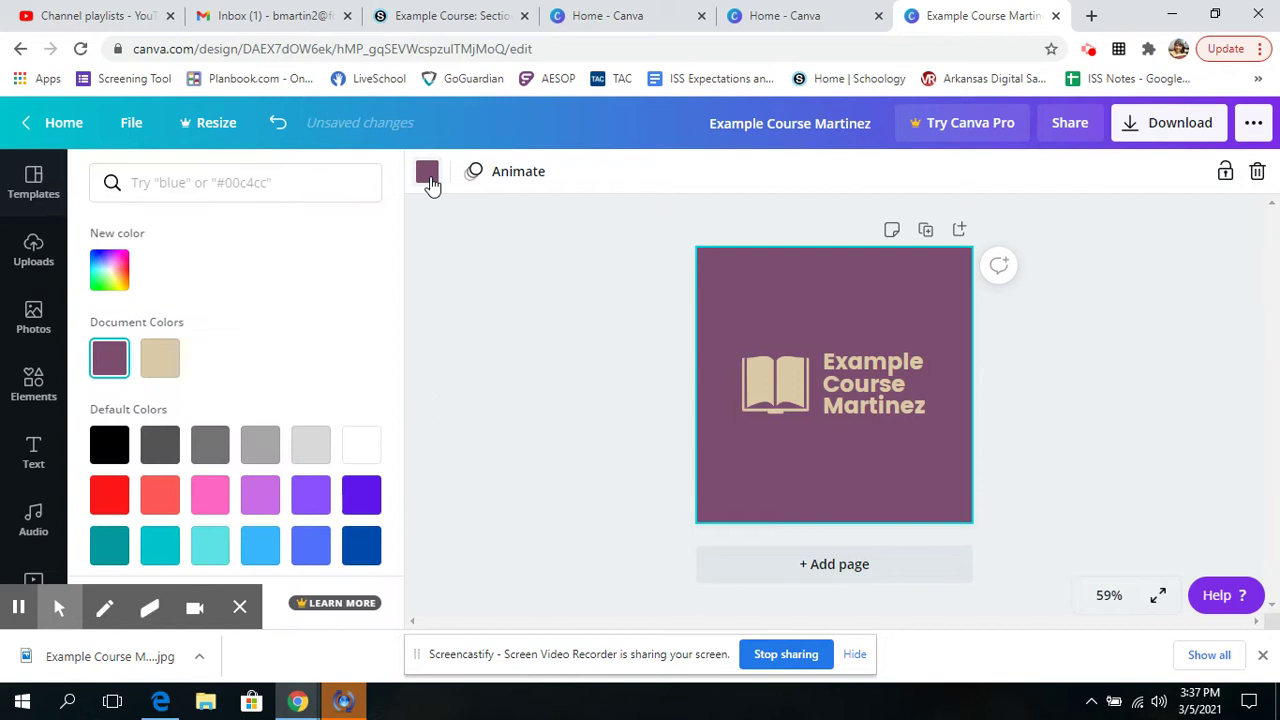
pyautogui.scroll(-1, 183, 440)
pyautogui.click(162, 522)
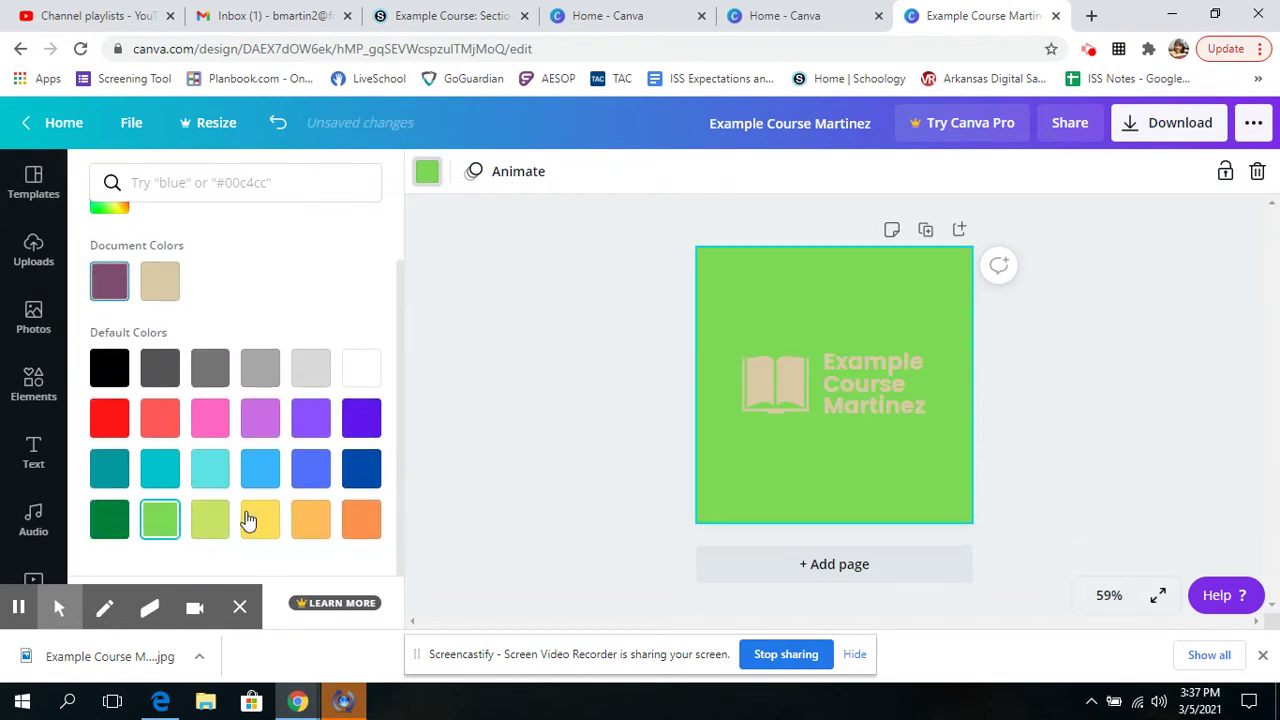
pyautogui.scroll(1, 97, 397)
pyautogui.click(109, 270)
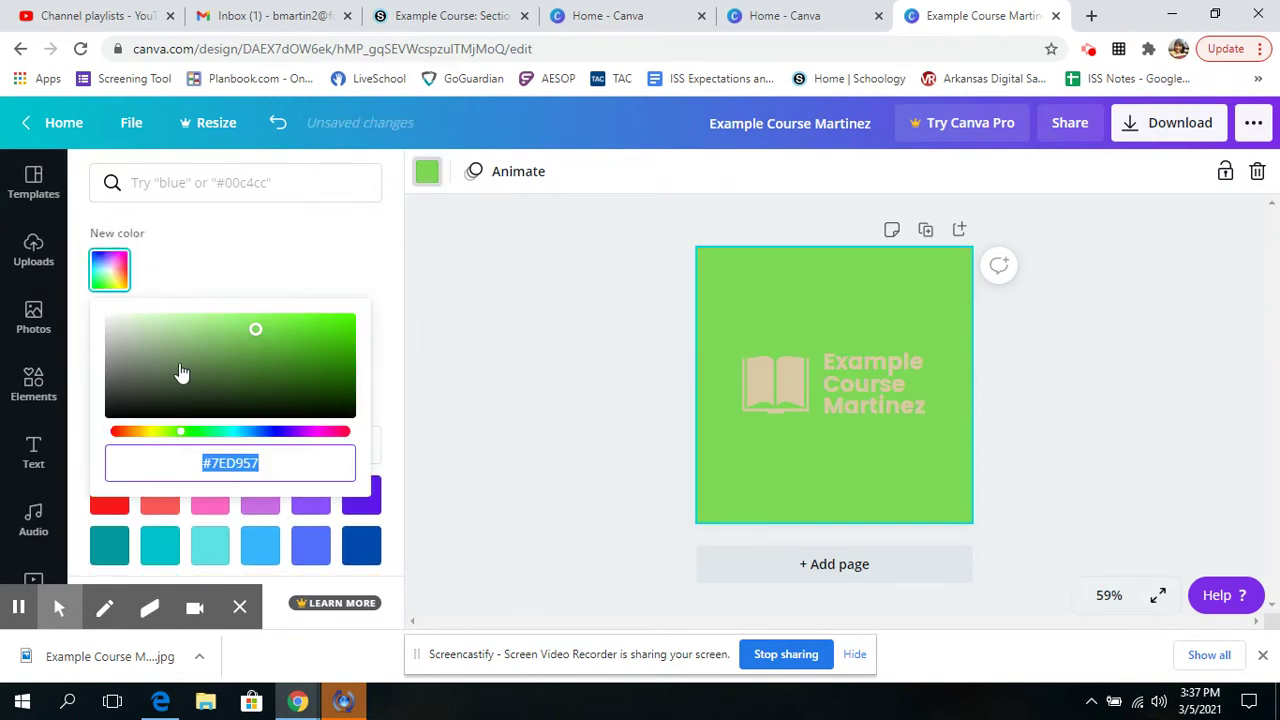
pyautogui.moveTo(180, 371); pyautogui.dragTo(264, 379)
pyautogui.moveTo(231, 436)
pyautogui.mouseDown()
pyautogui.moveTo(272, 433)
pyautogui.moveTo(287, 447)
pyautogui.moveTo(245, 445)
pyautogui.mouseUp()
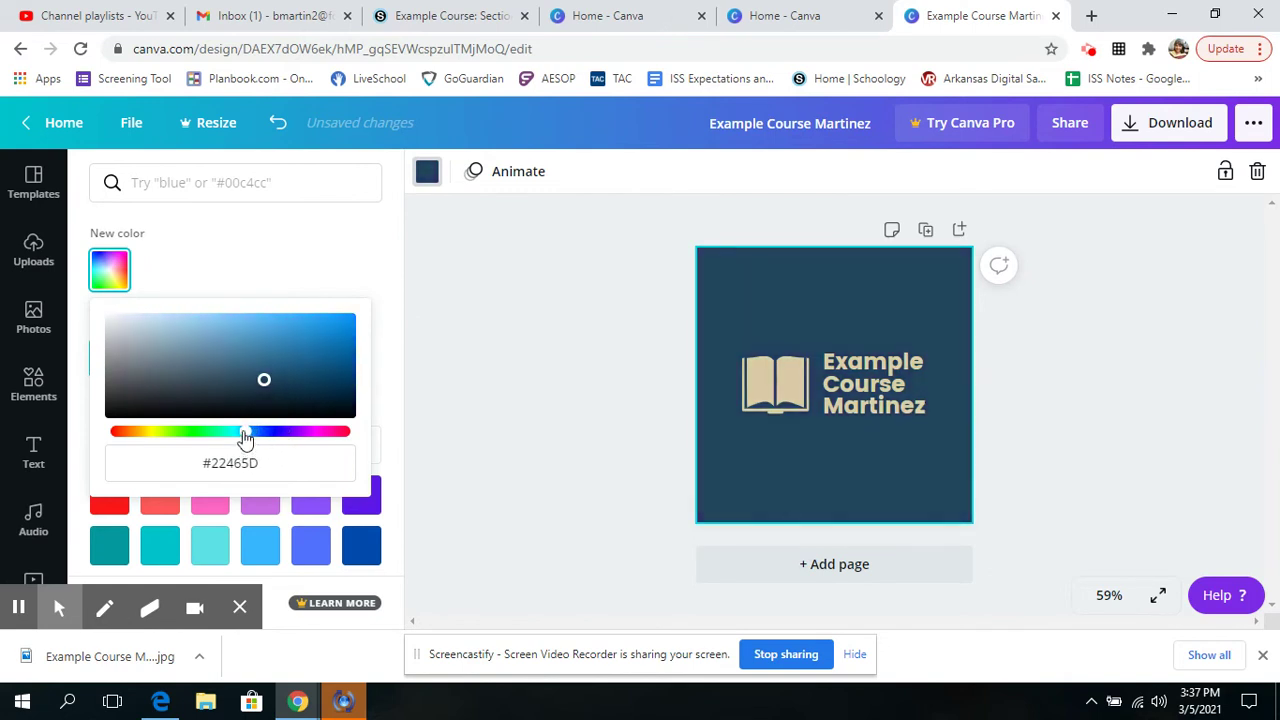
pyautogui.moveTo(249, 366); pyautogui.dragTo(350, 384)
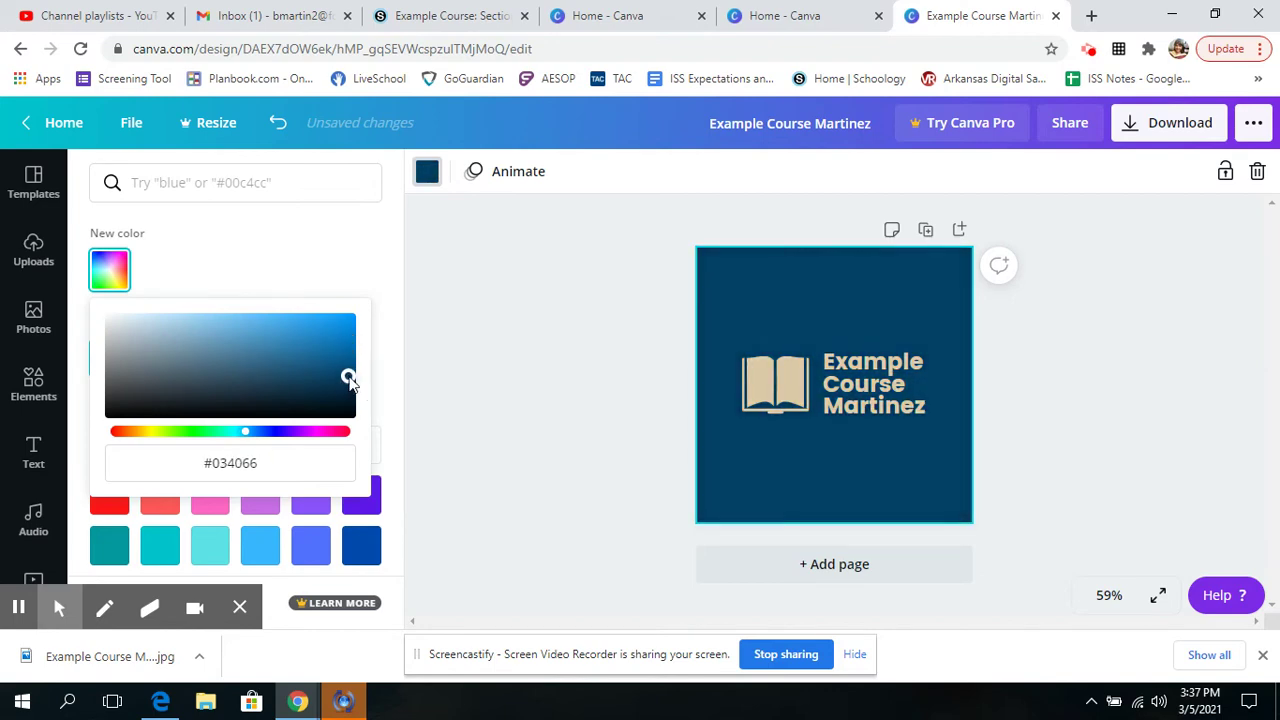
pyautogui.click(548, 328)
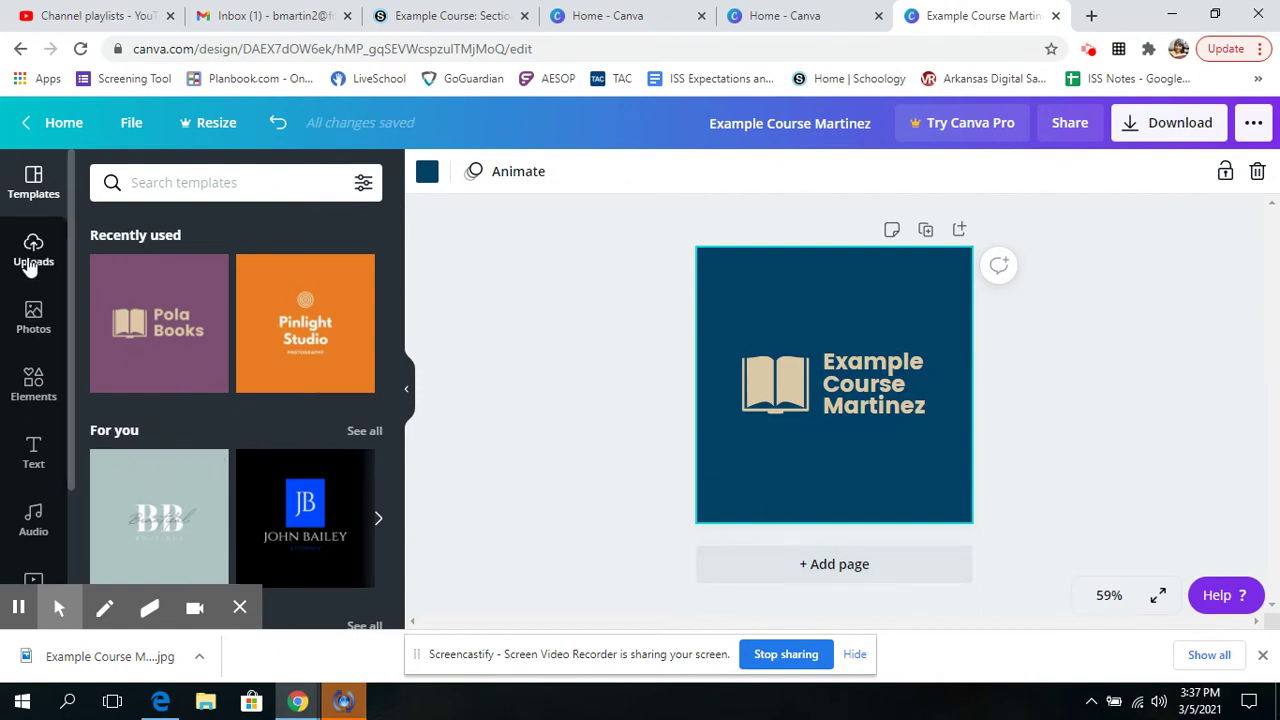
# Step: Bring up the Text panel from the left sidebar, passing through Elements
pyautogui.click(31, 378)
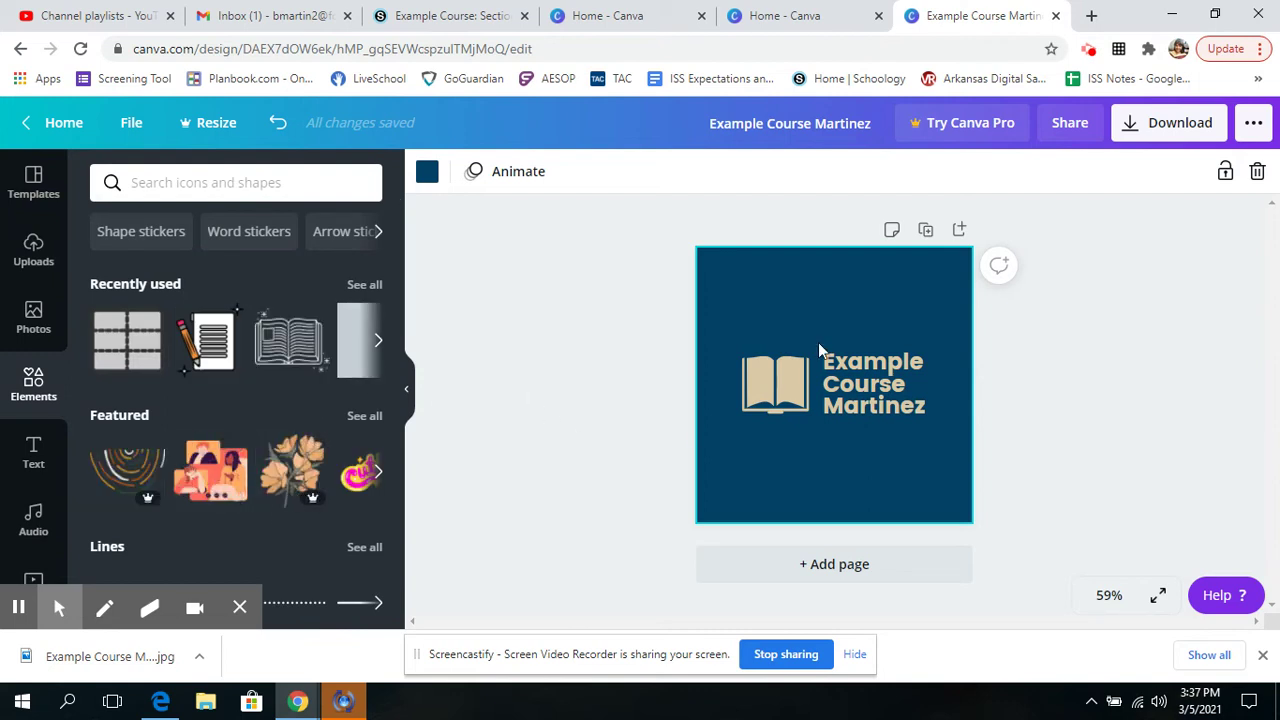
pyautogui.scroll(-2, 38, 300)
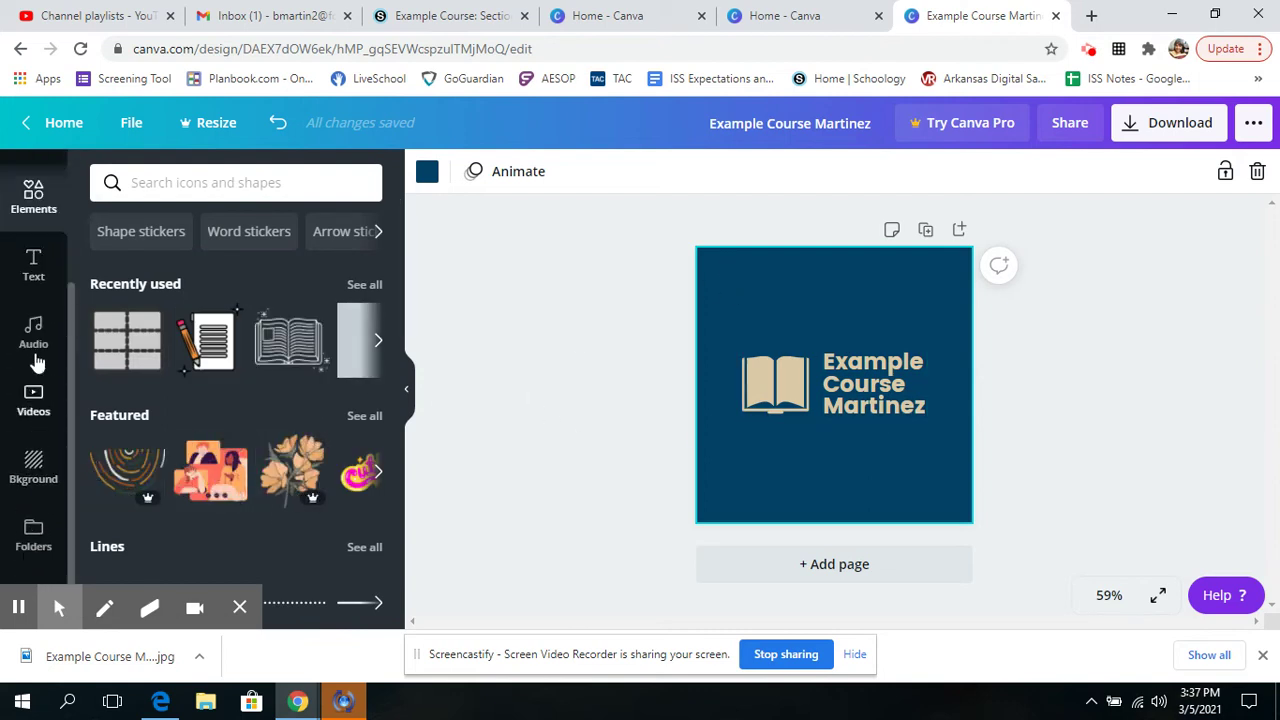
pyautogui.click(36, 282)
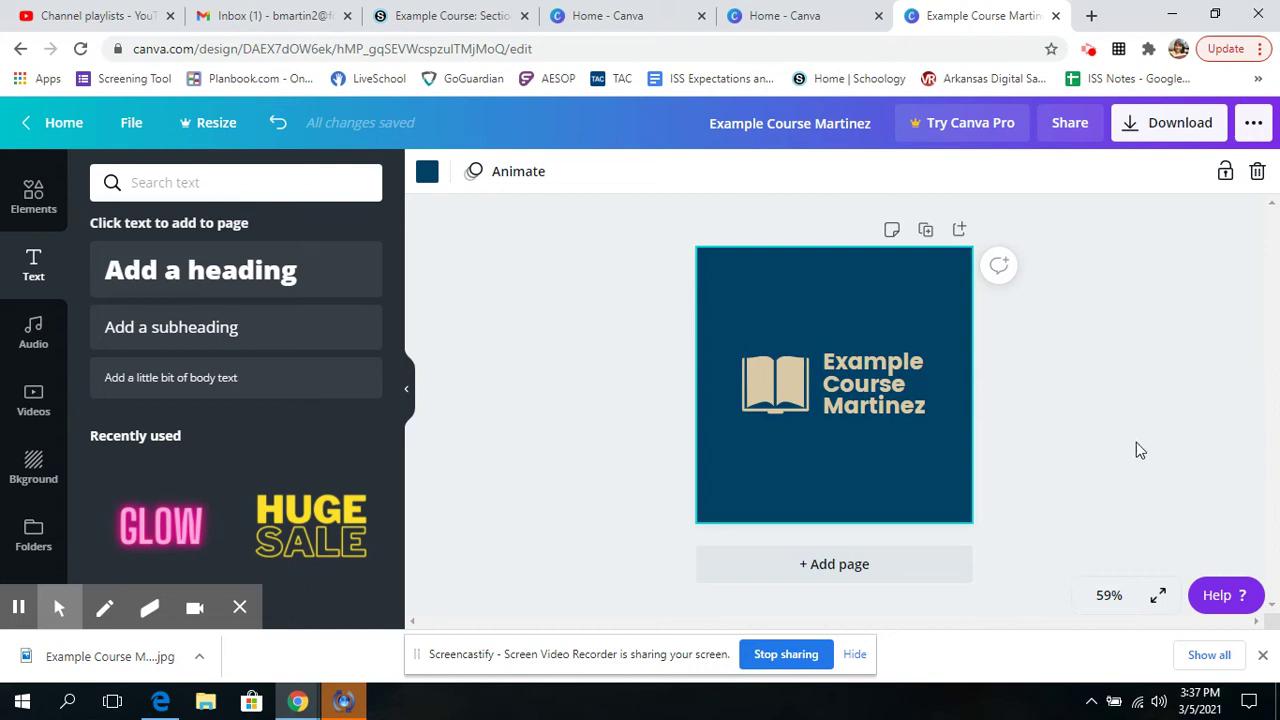
# Step: Download the logo as a PNG named 'Example Course Martinez' into the Pictures folder
pyautogui.click(1158, 133)
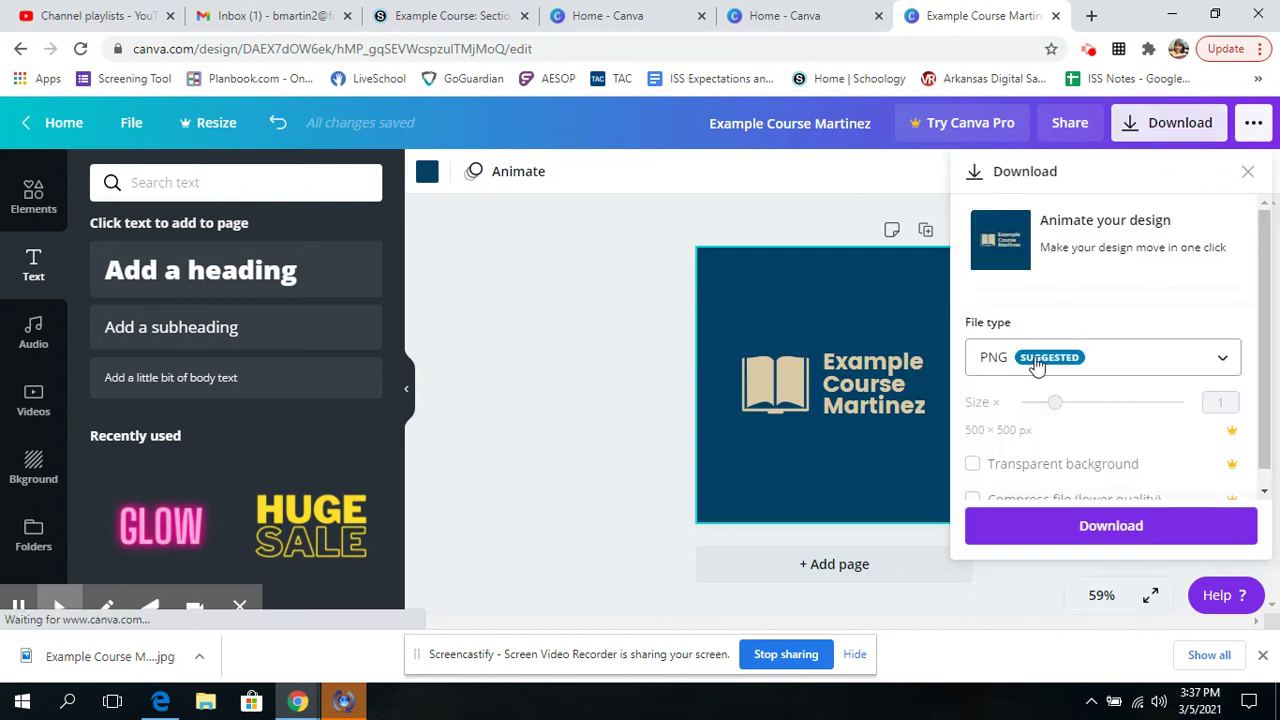
pyautogui.click(1210, 363)
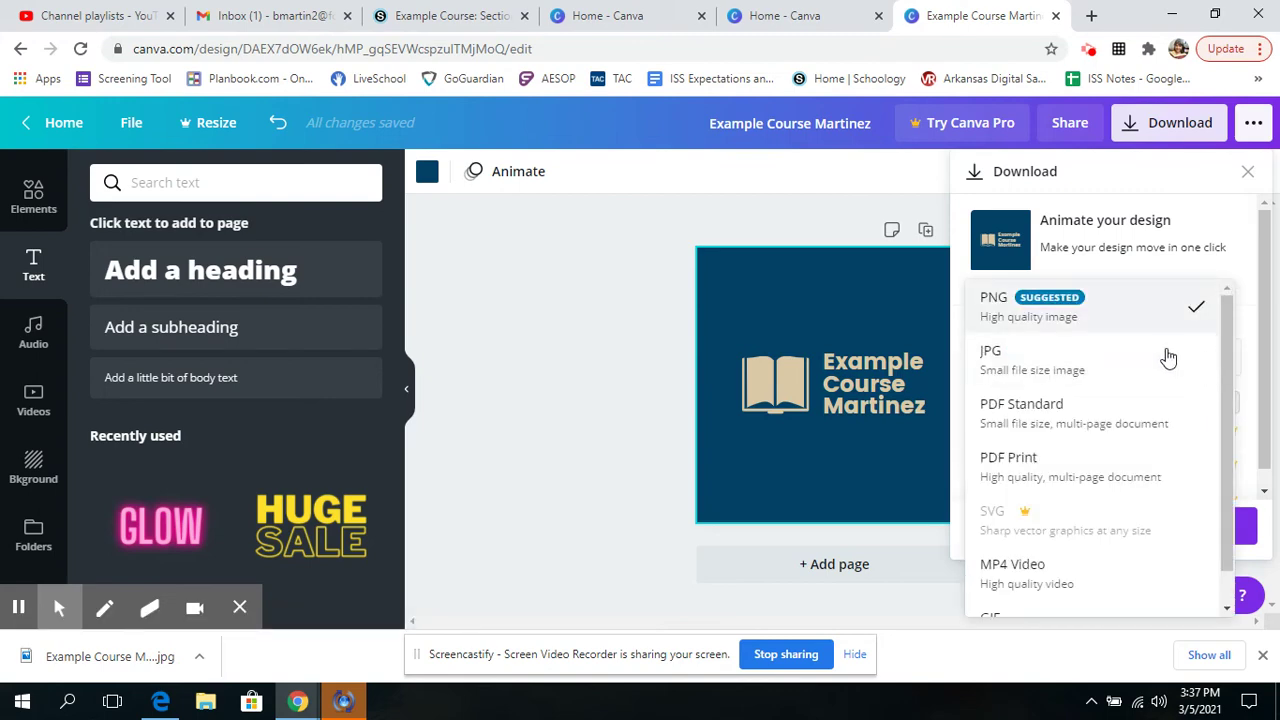
pyautogui.click(1199, 264)
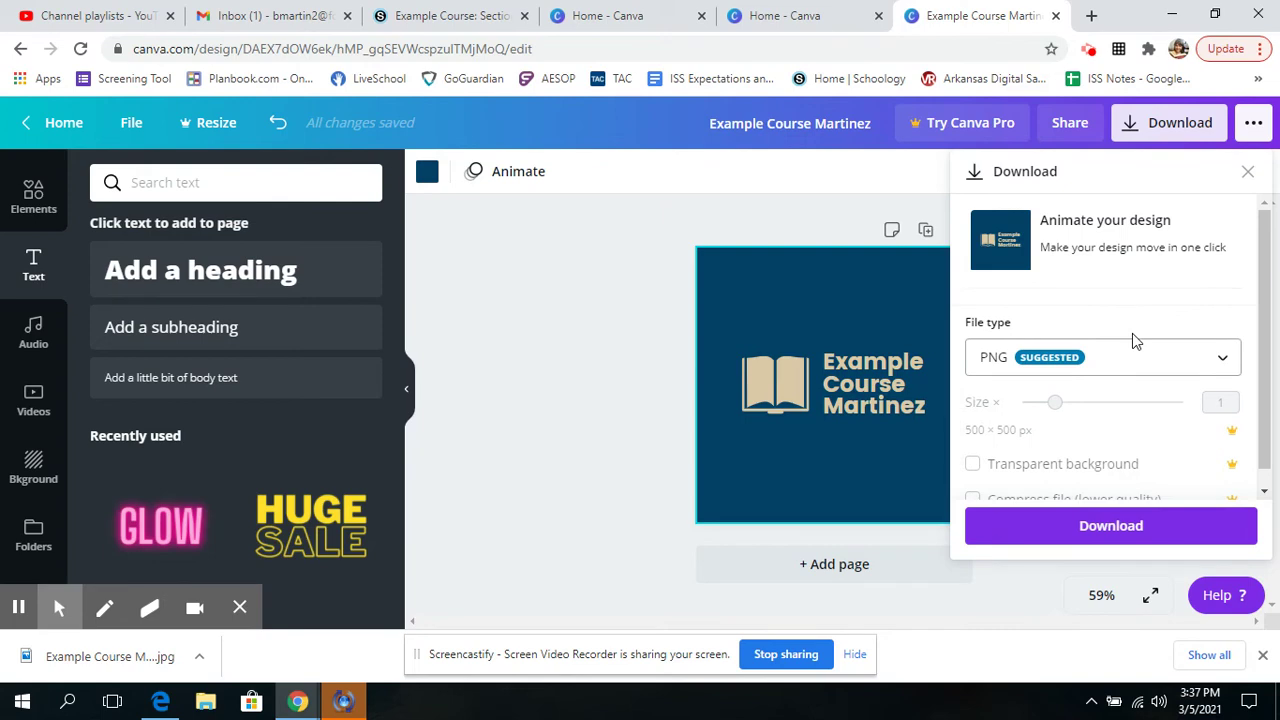
pyautogui.click(1092, 528)
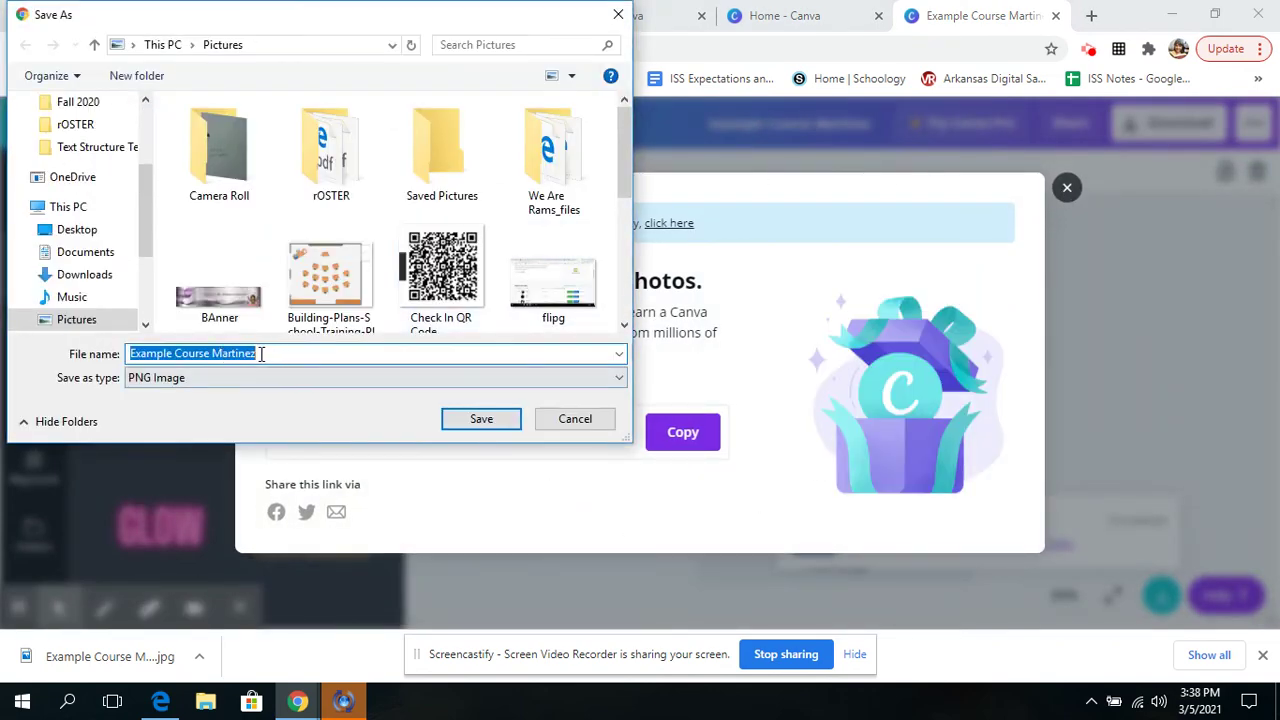
pyautogui.click(491, 420)
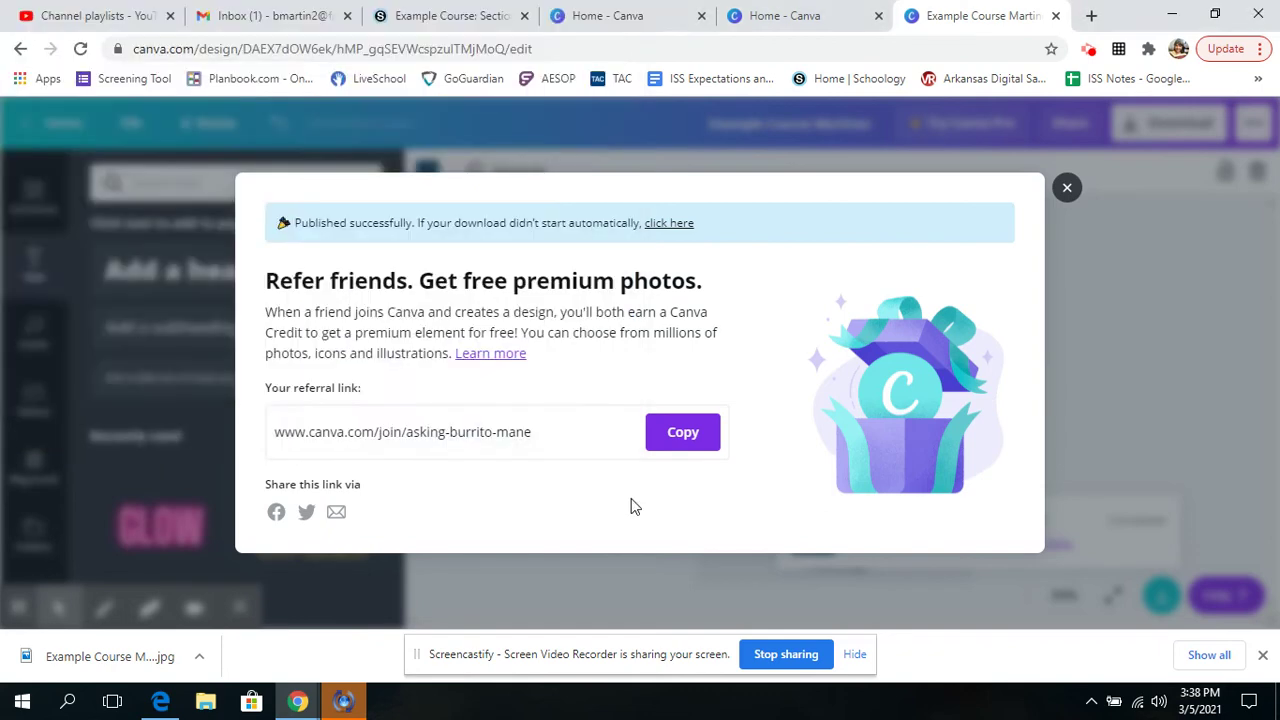
pyautogui.click(1067, 188)
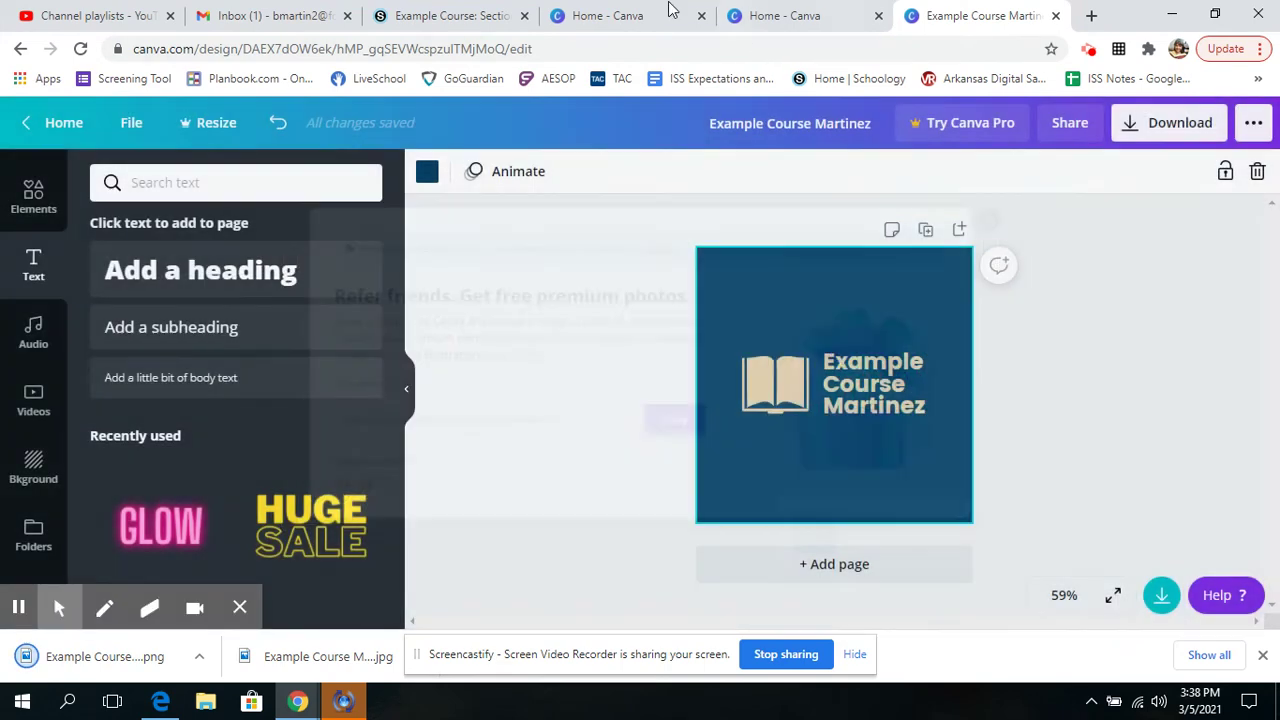
pyautogui.click(405, 16)
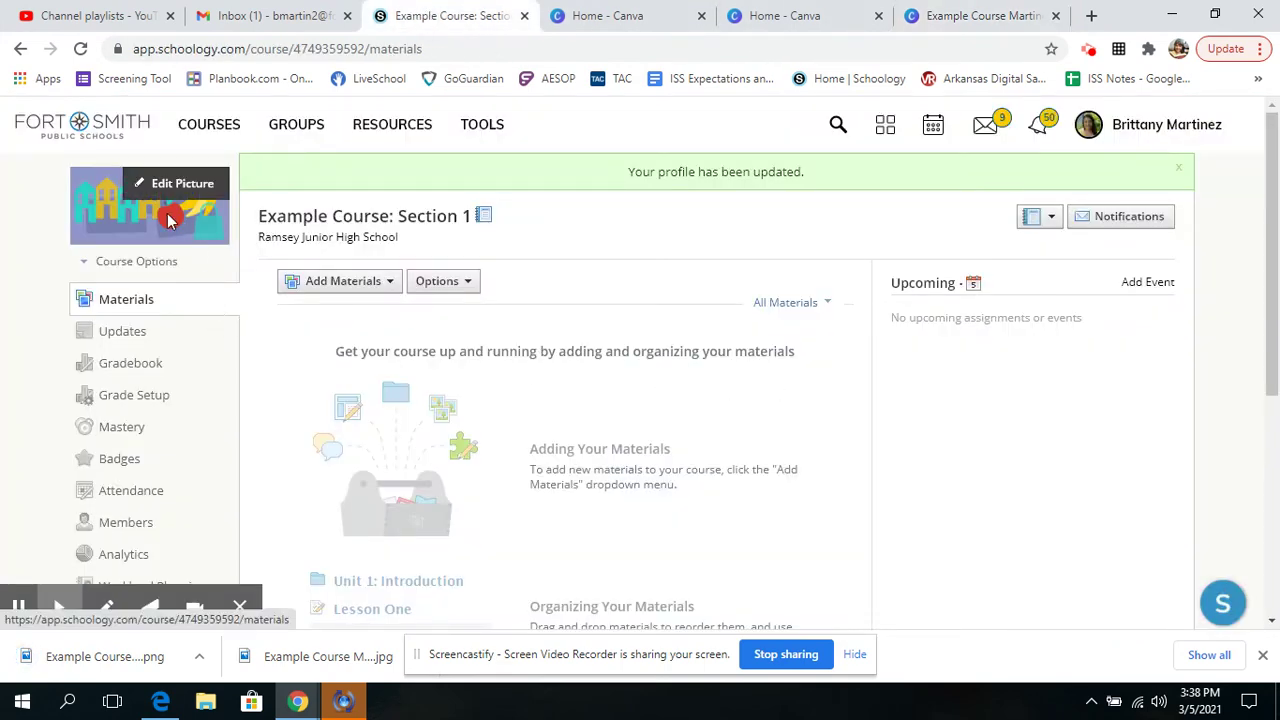
# Step: Upload Example Course Martinez.png as the picture for Example Course: Section 1
pyautogui.moveTo(147, 222)
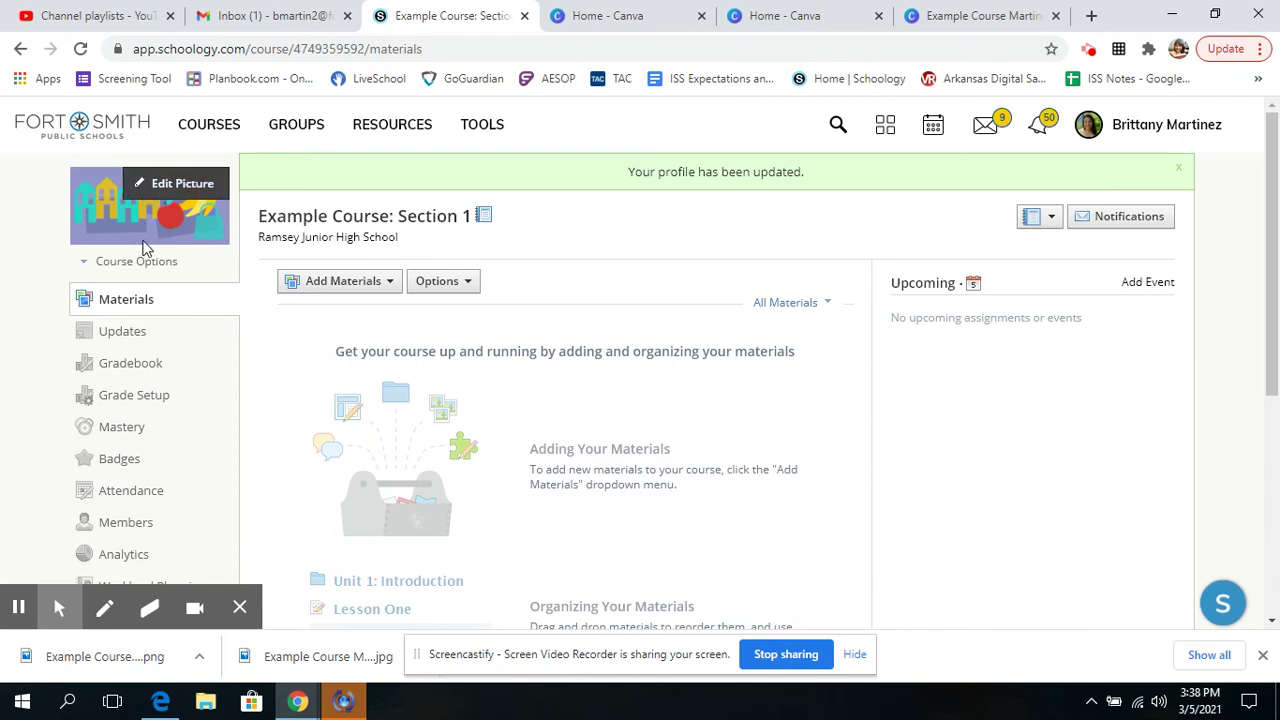
pyautogui.click(176, 190)
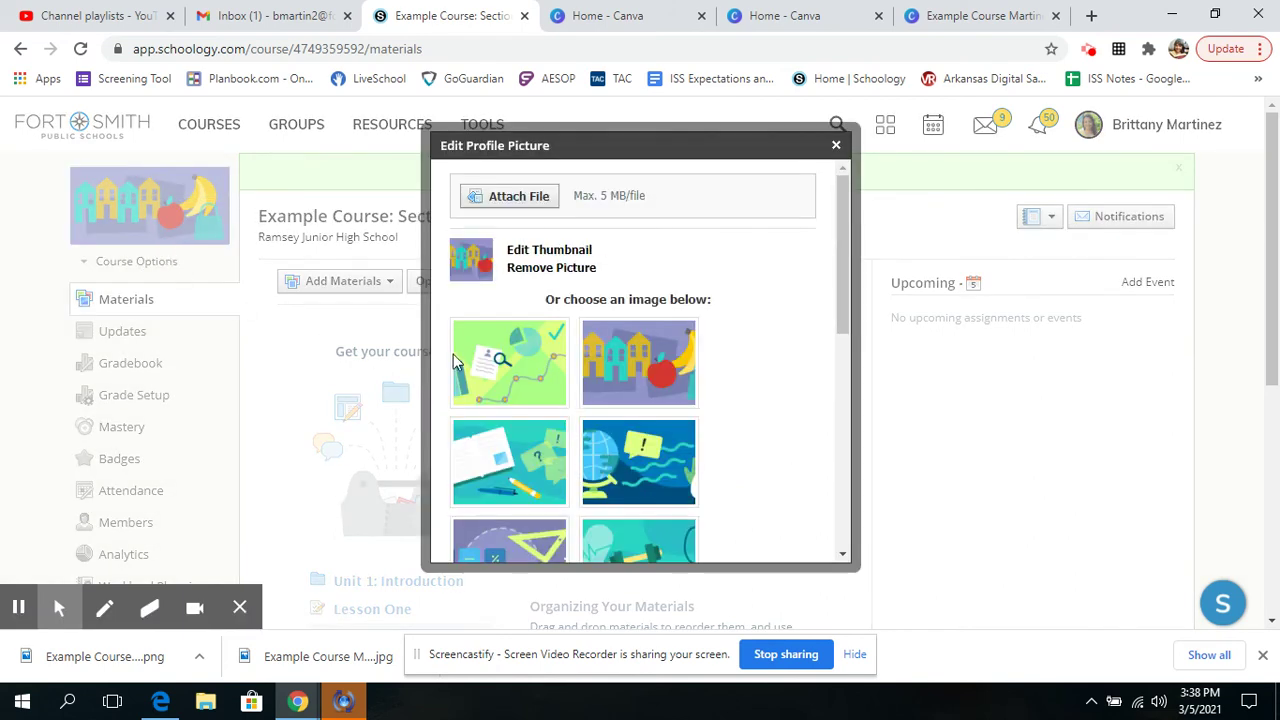
pyautogui.click(499, 200)
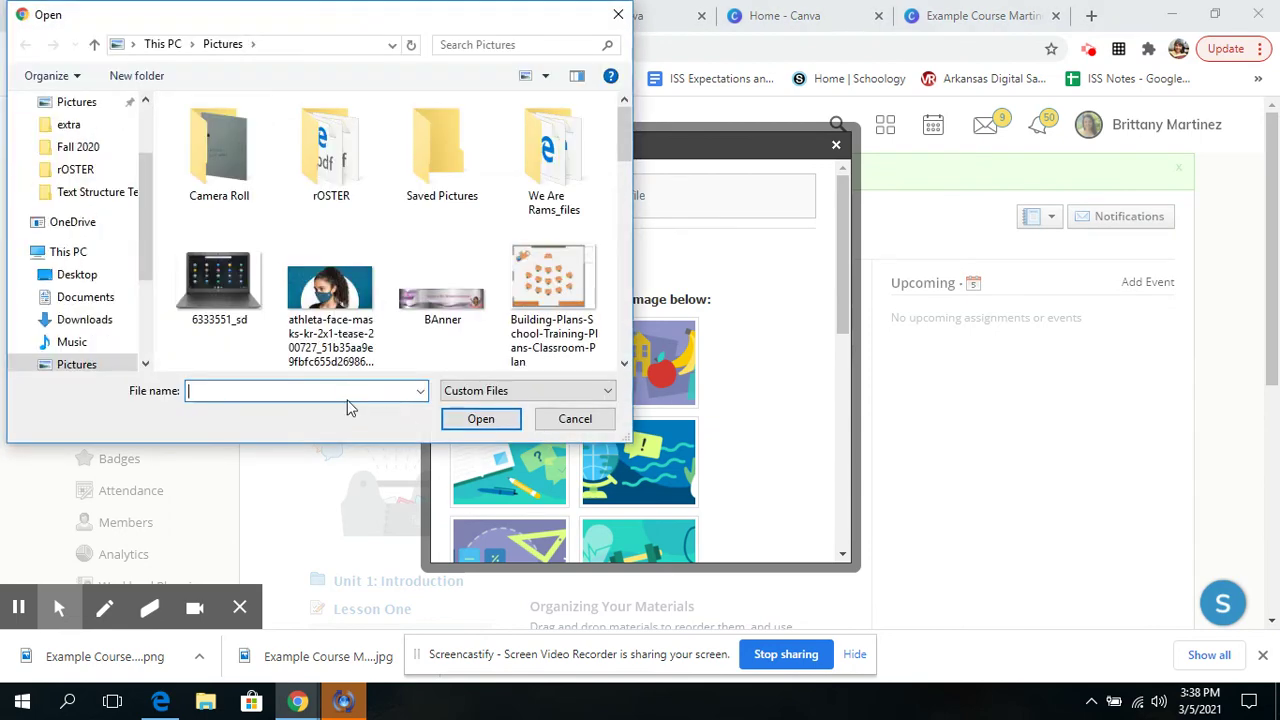
pyautogui.write('ex')
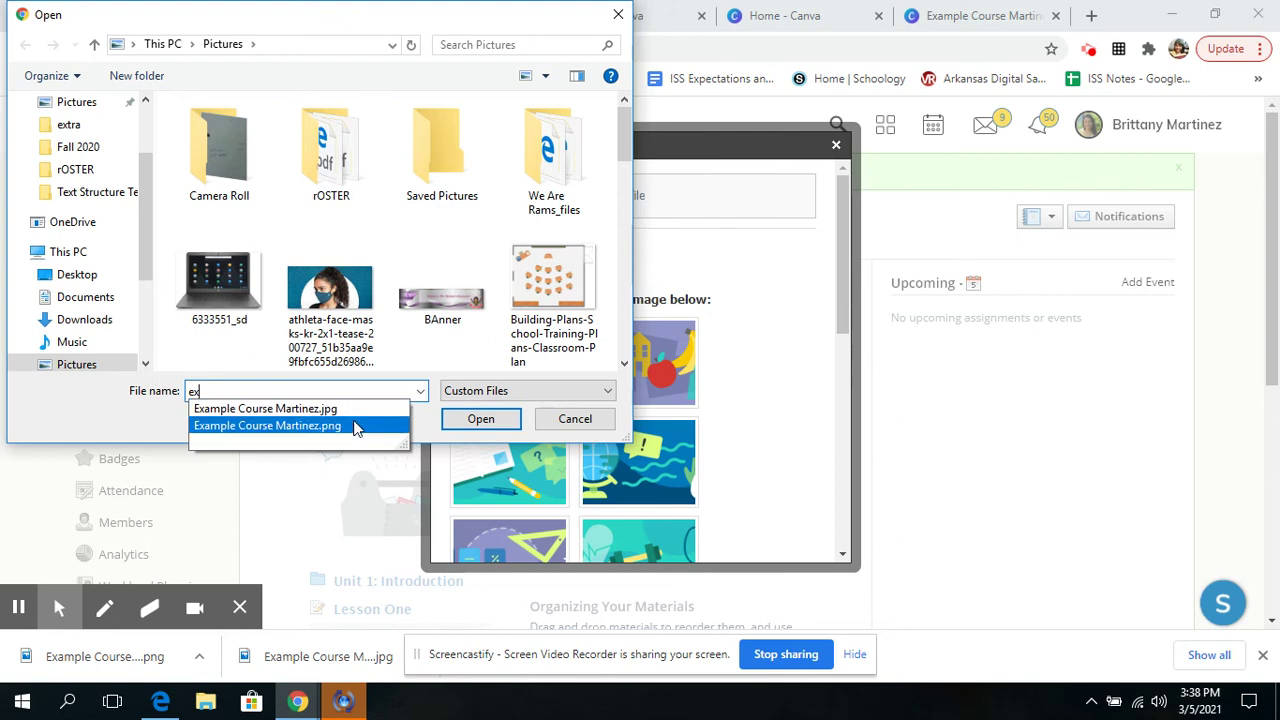
pyautogui.click(354, 426)
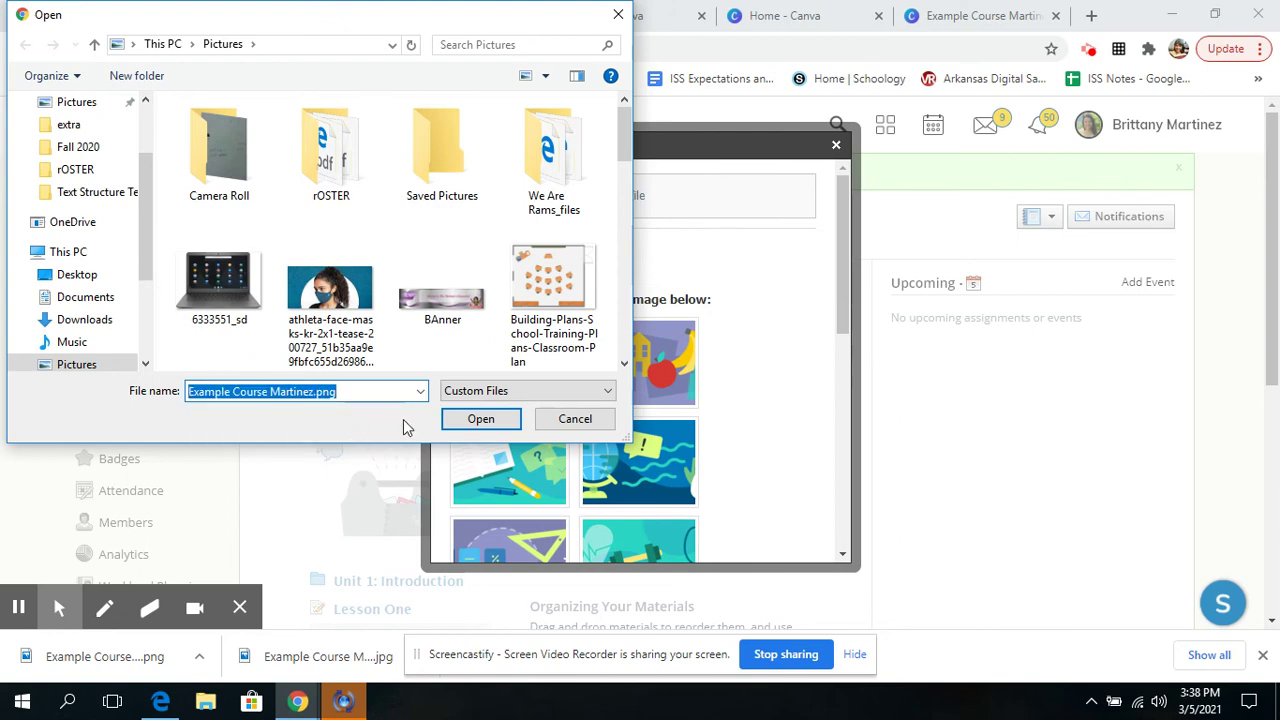
pyautogui.click(480, 418)
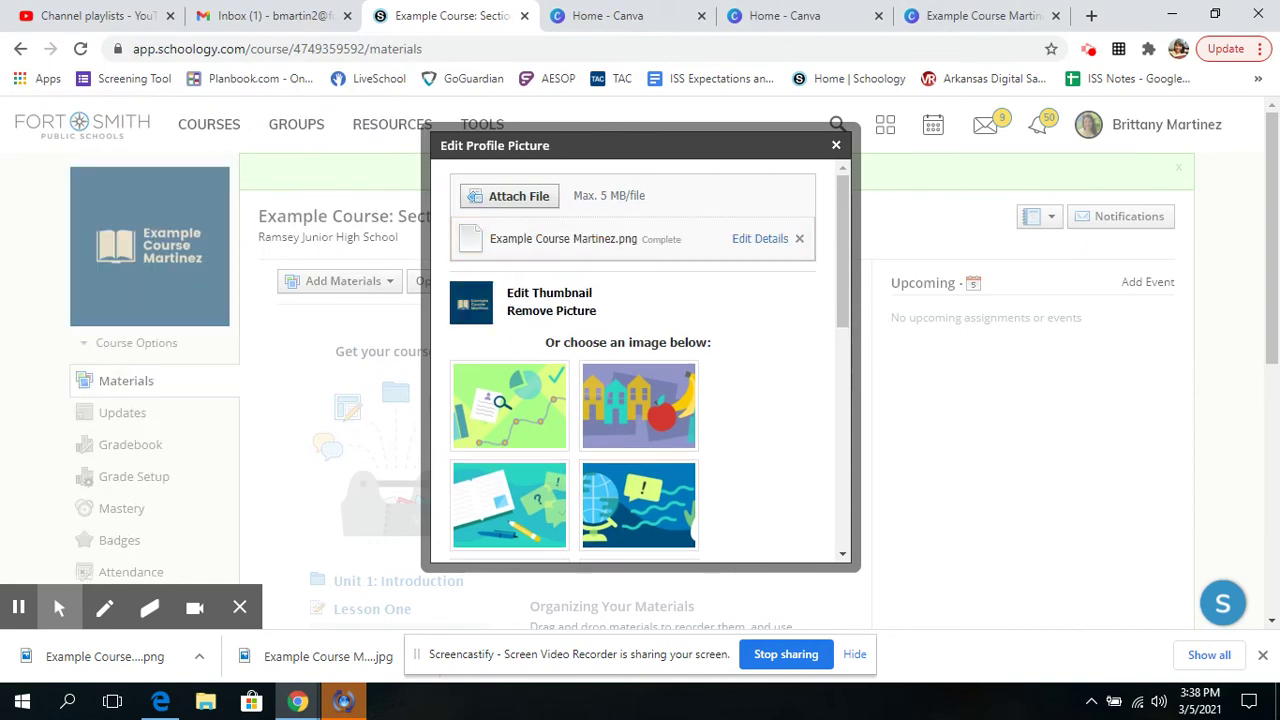
pyautogui.click(836, 146)
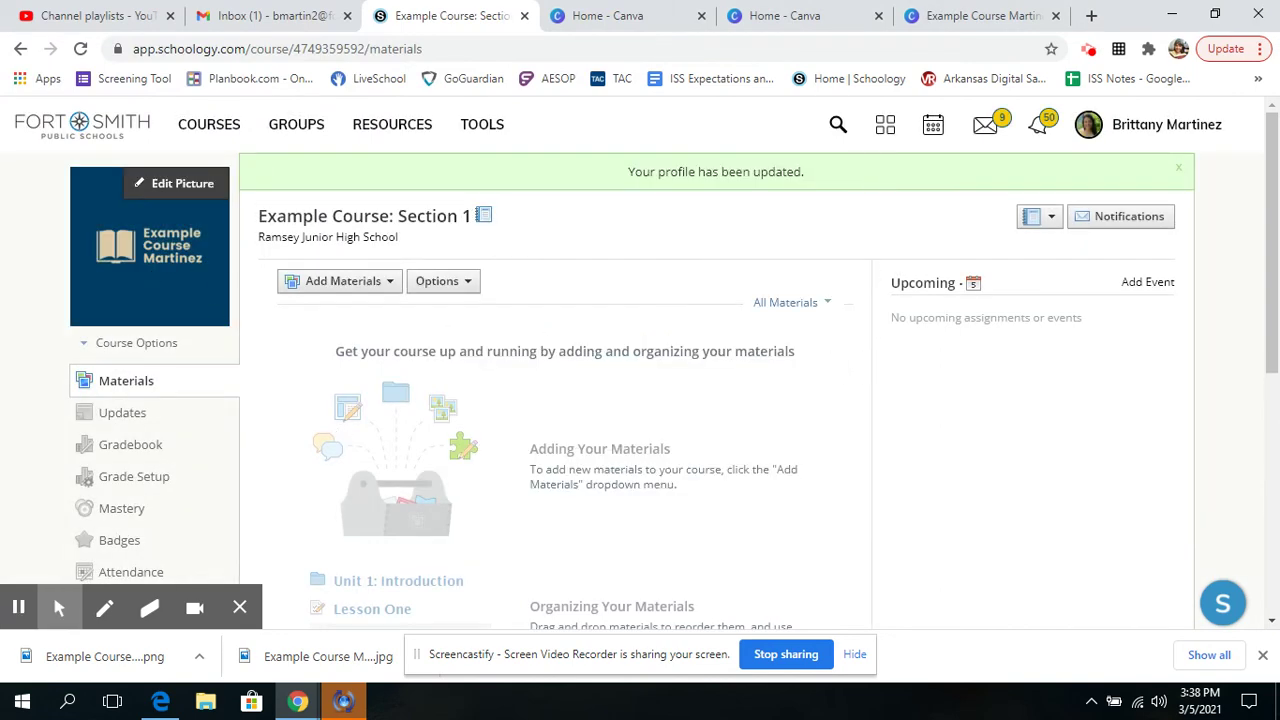
# Step: Check the Example Course card in the COURSES list shows the new logo, then go back to Canva
pyautogui.click(212, 138)
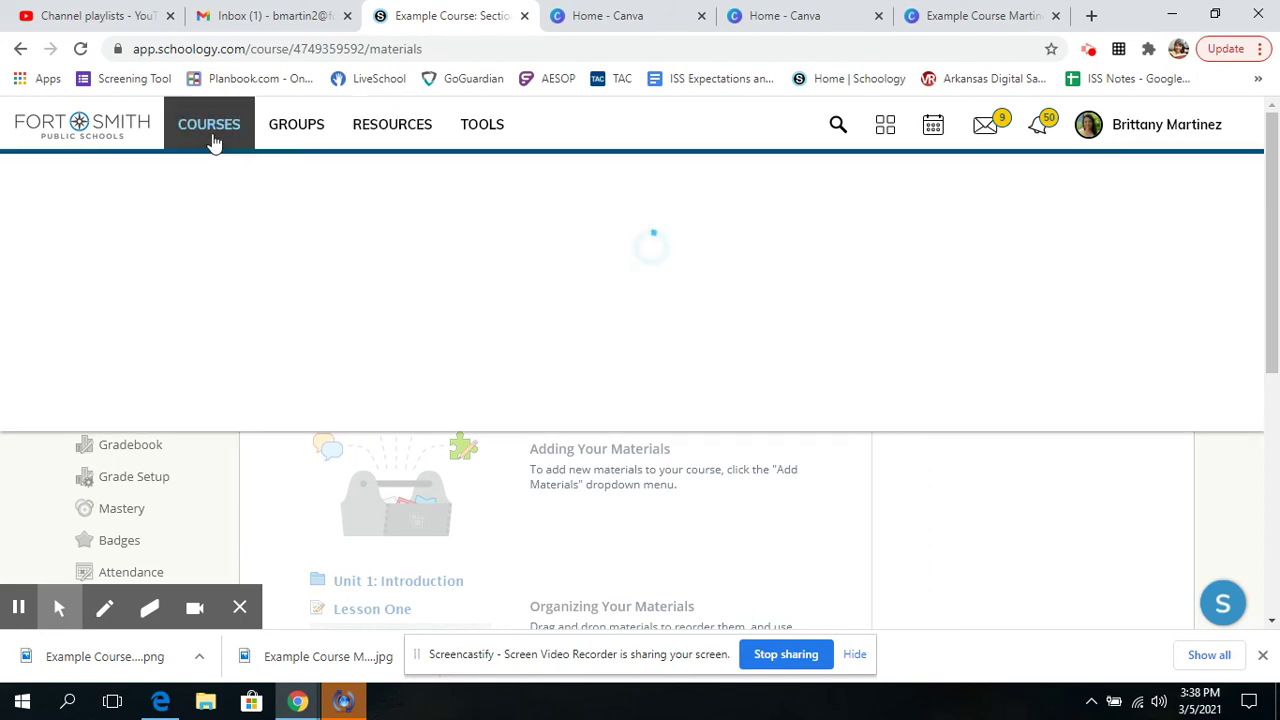
pyautogui.scroll(-3, 511, 375)
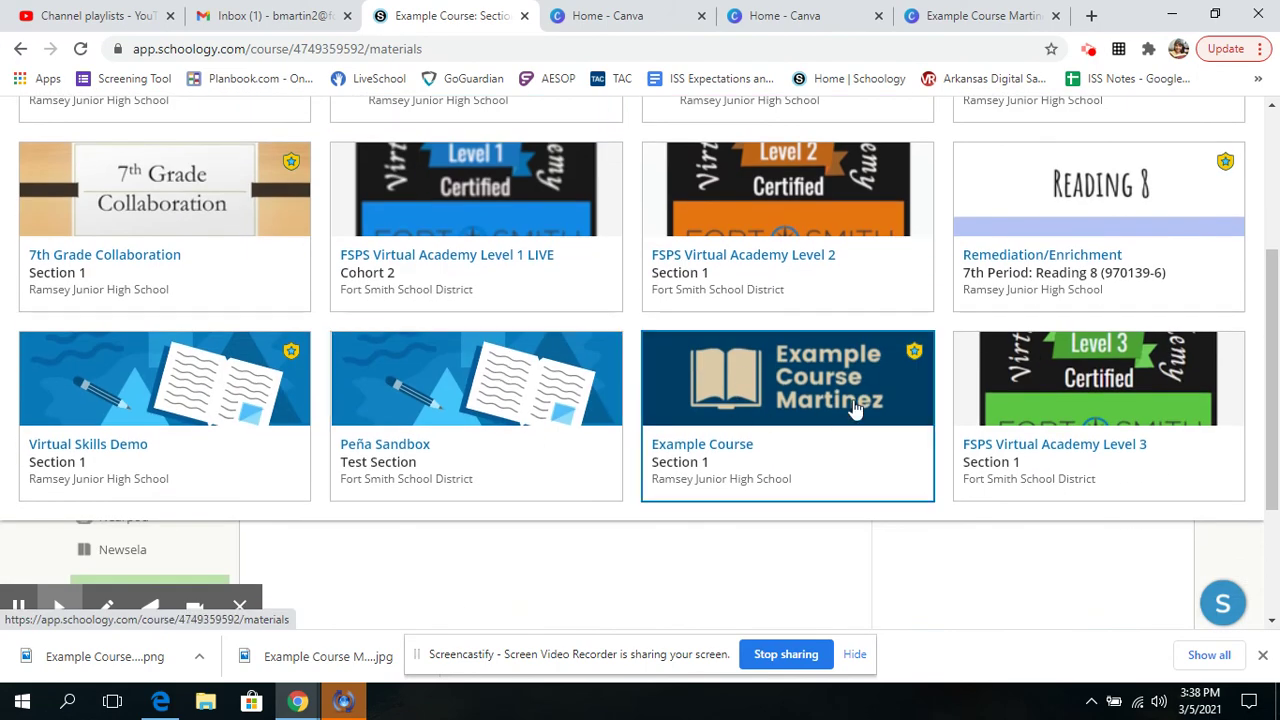
pyautogui.click(914, 571)
pyautogui.scroll(3, 421, 378)
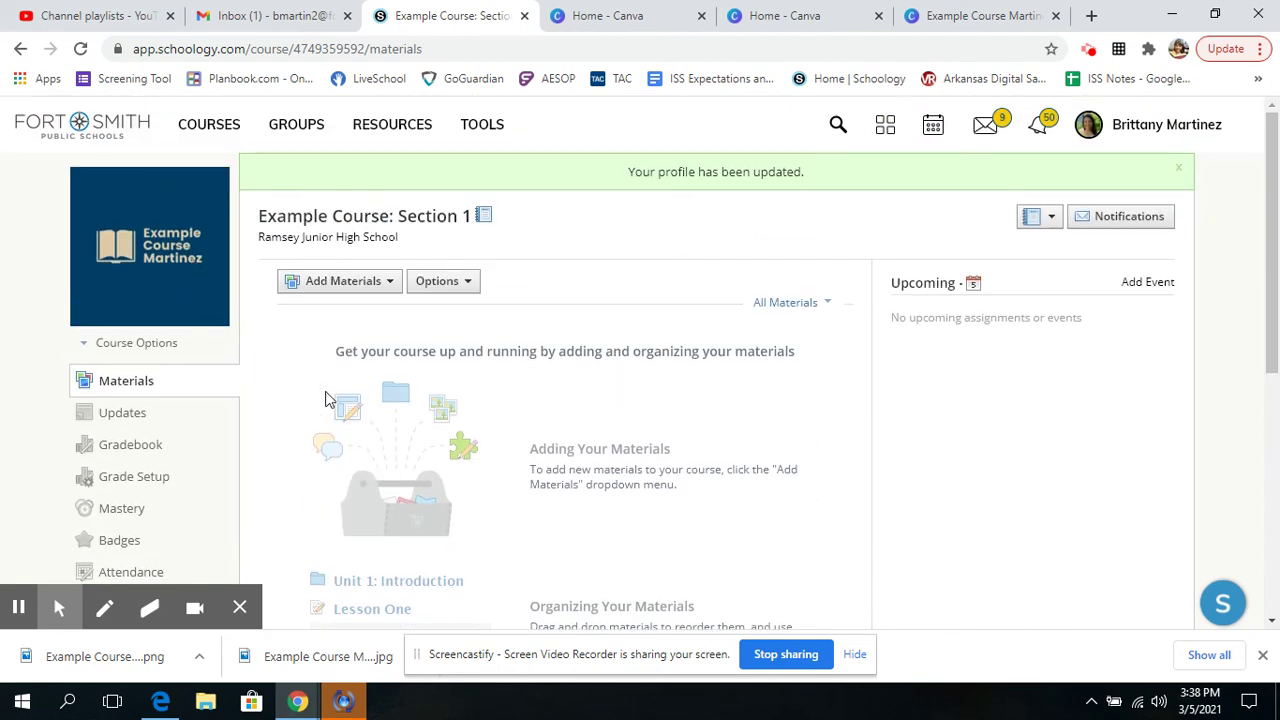
pyautogui.moveTo(228, 315)
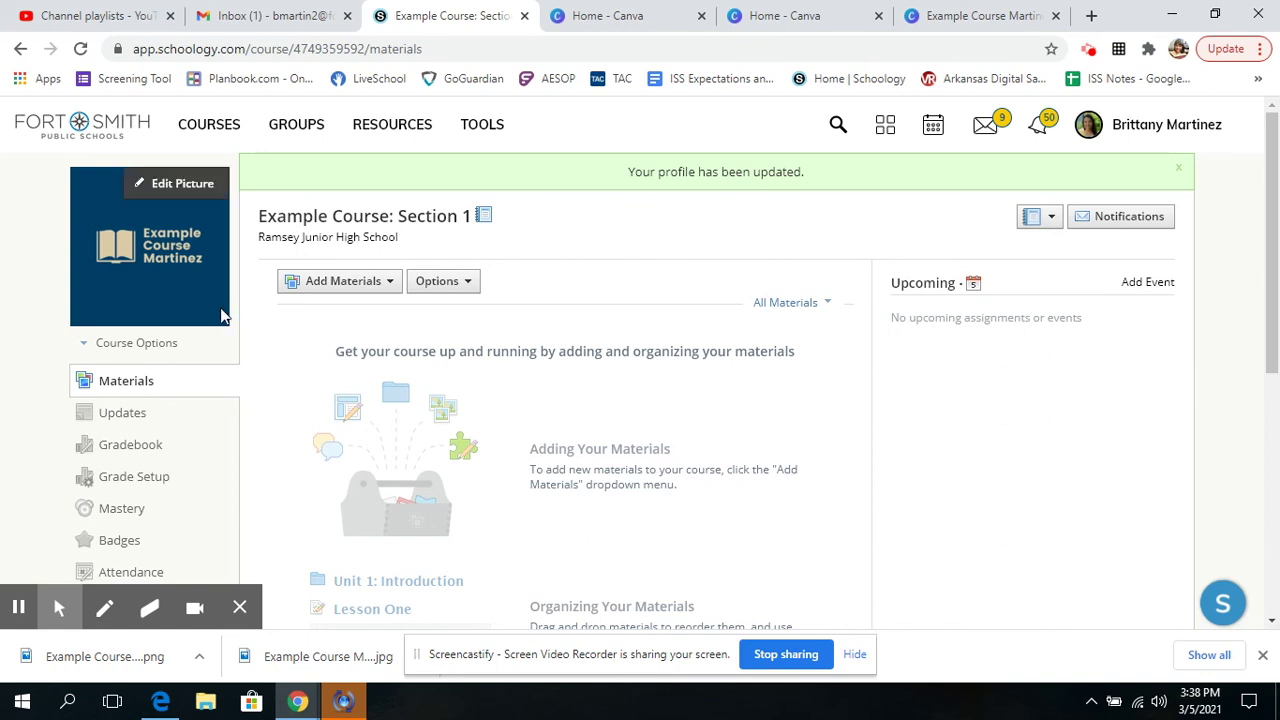
pyautogui.click(943, 16)
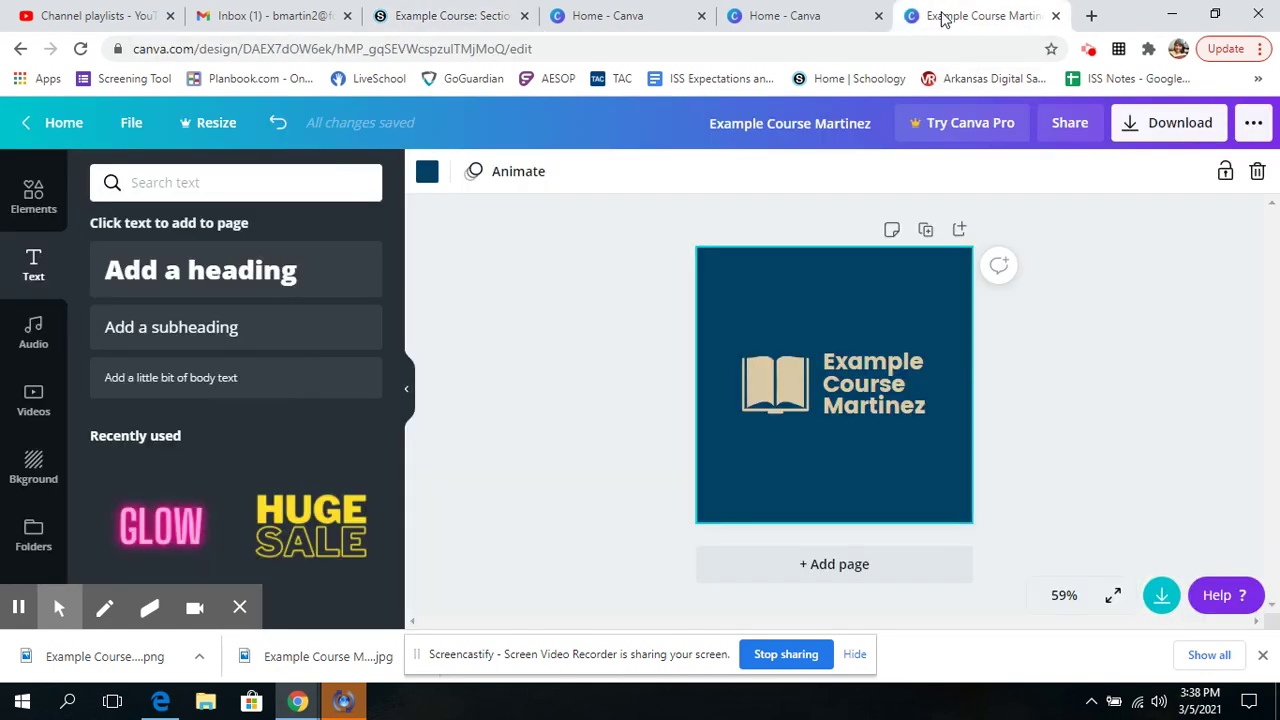